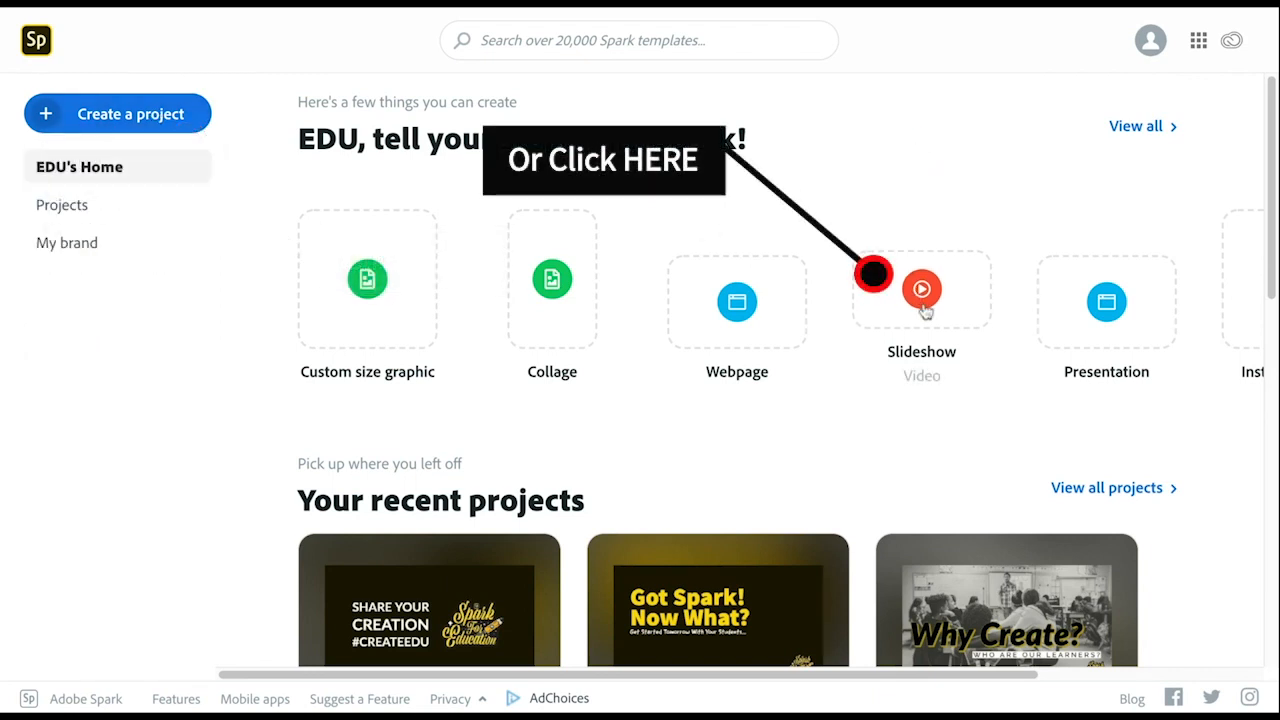
Create a slideshow video titled "I Am A Creative" from scratch and dismiss the quick-tips tutorial.
click(922, 295)
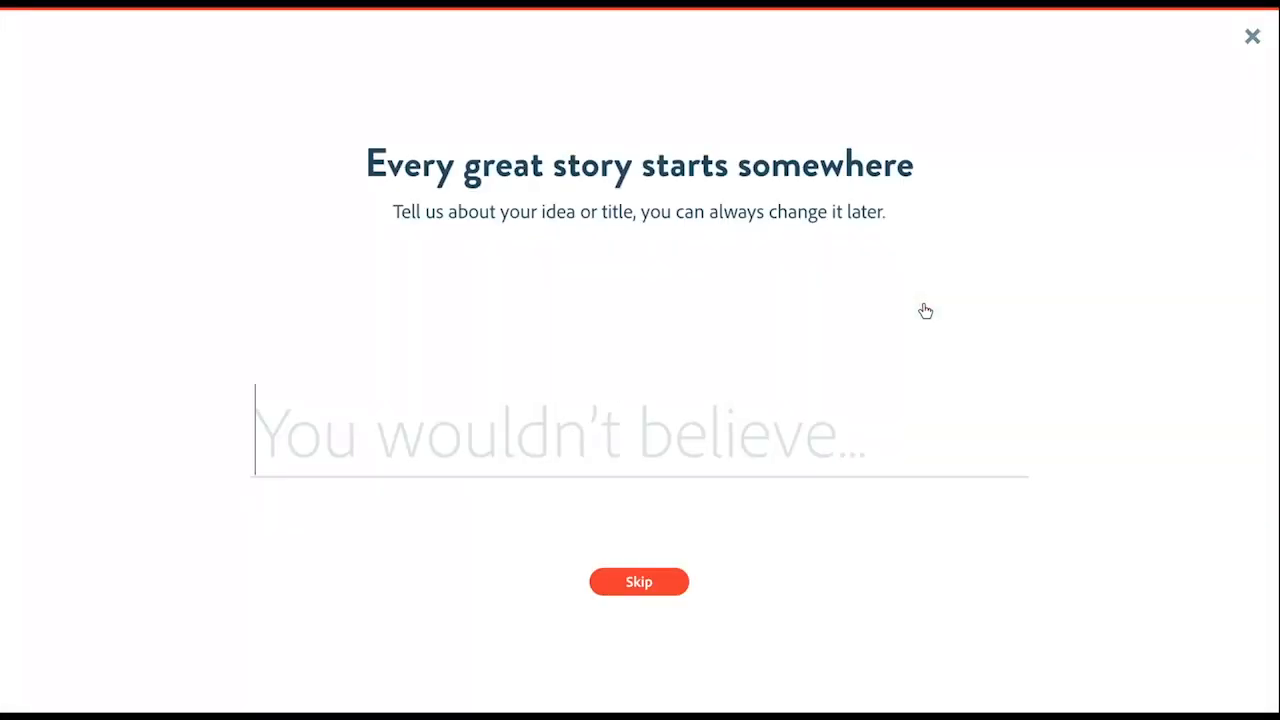
text(I)
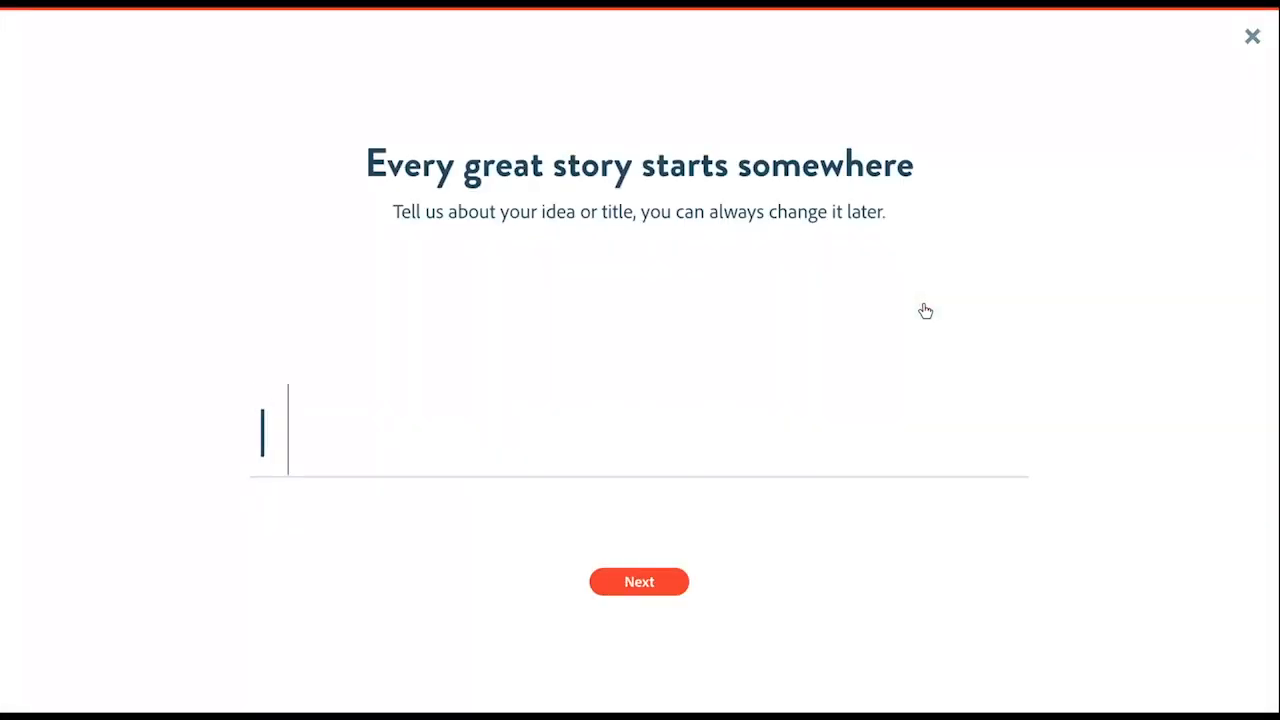
text( Am A Creative)
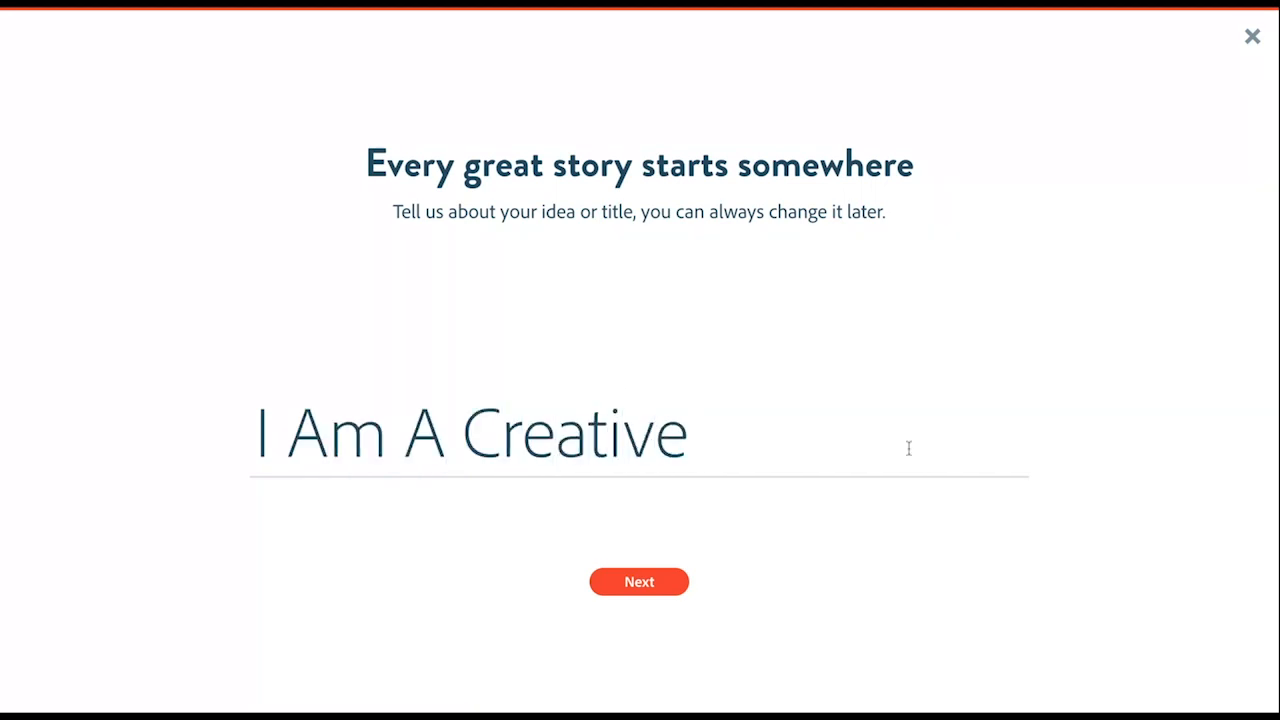
click(647, 587)
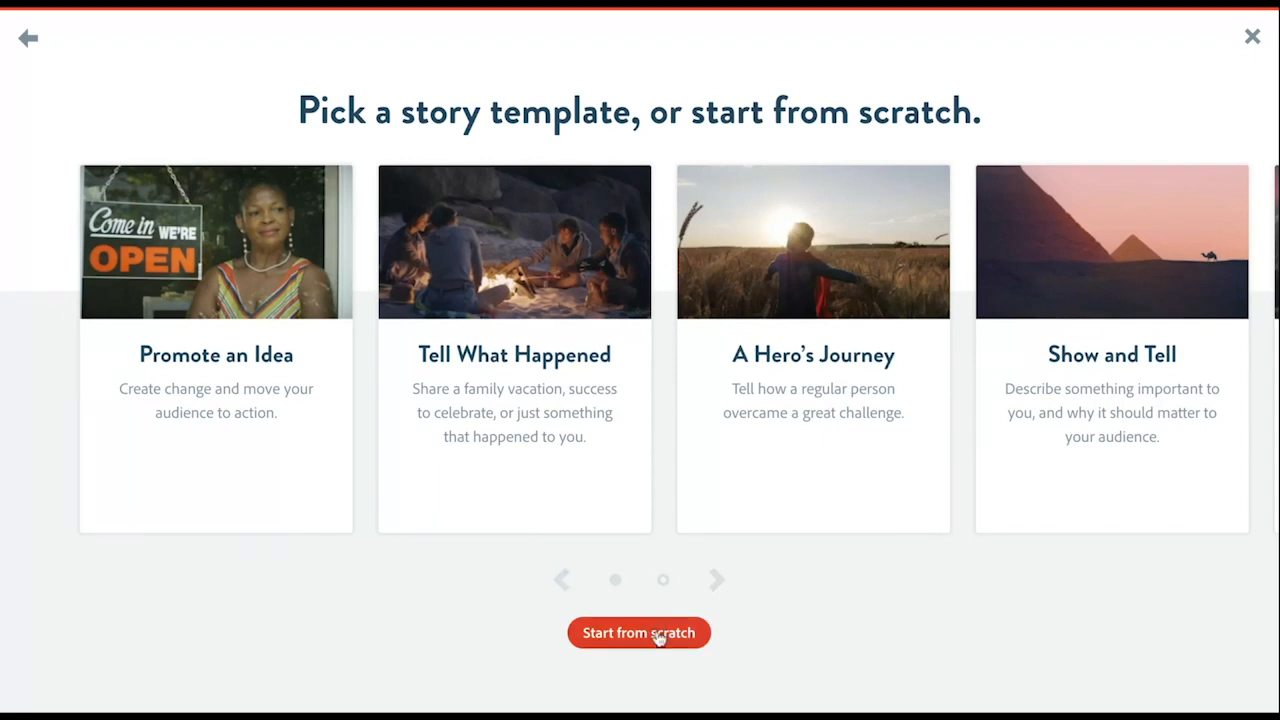
click(658, 634)
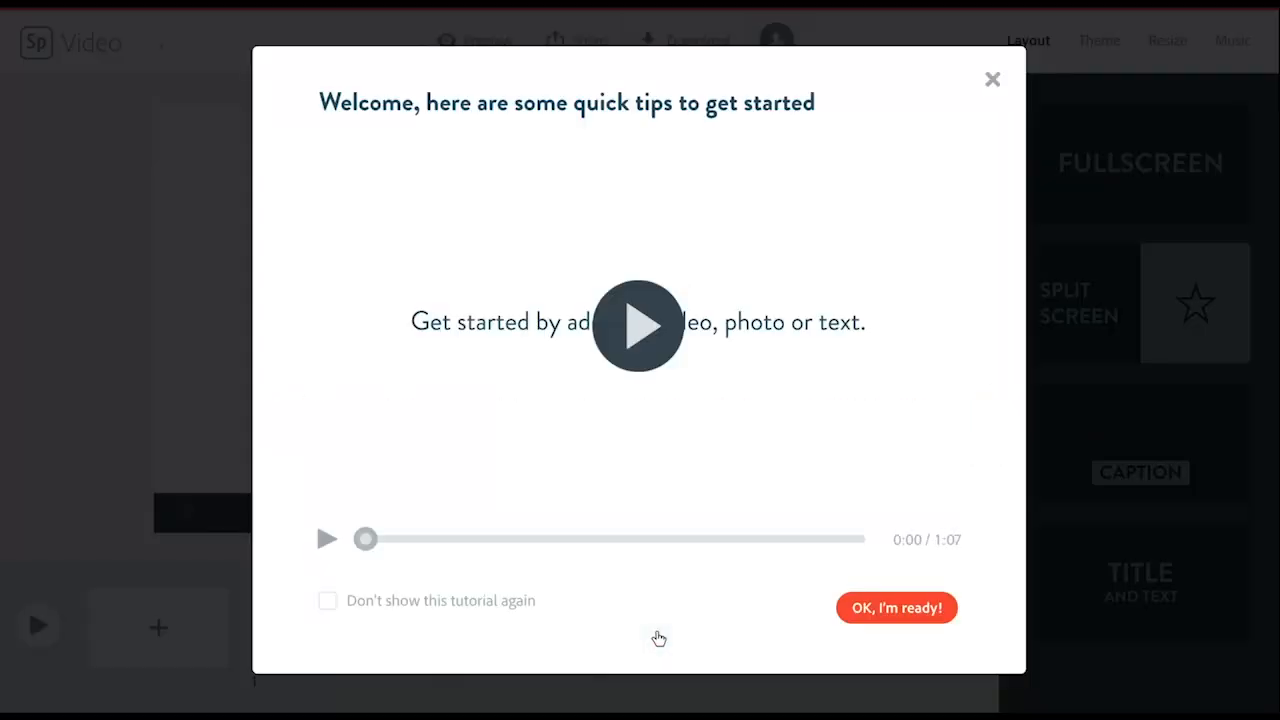
click(994, 80)
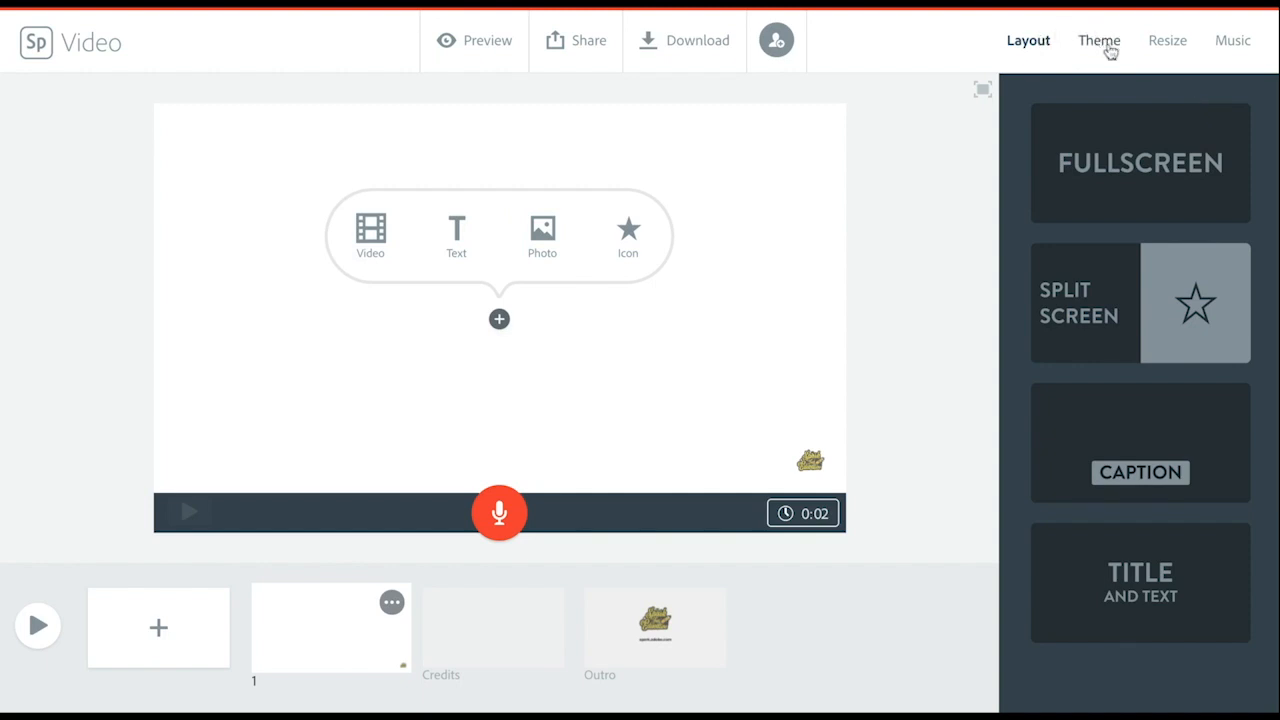
click(1106, 47)
click(1171, 48)
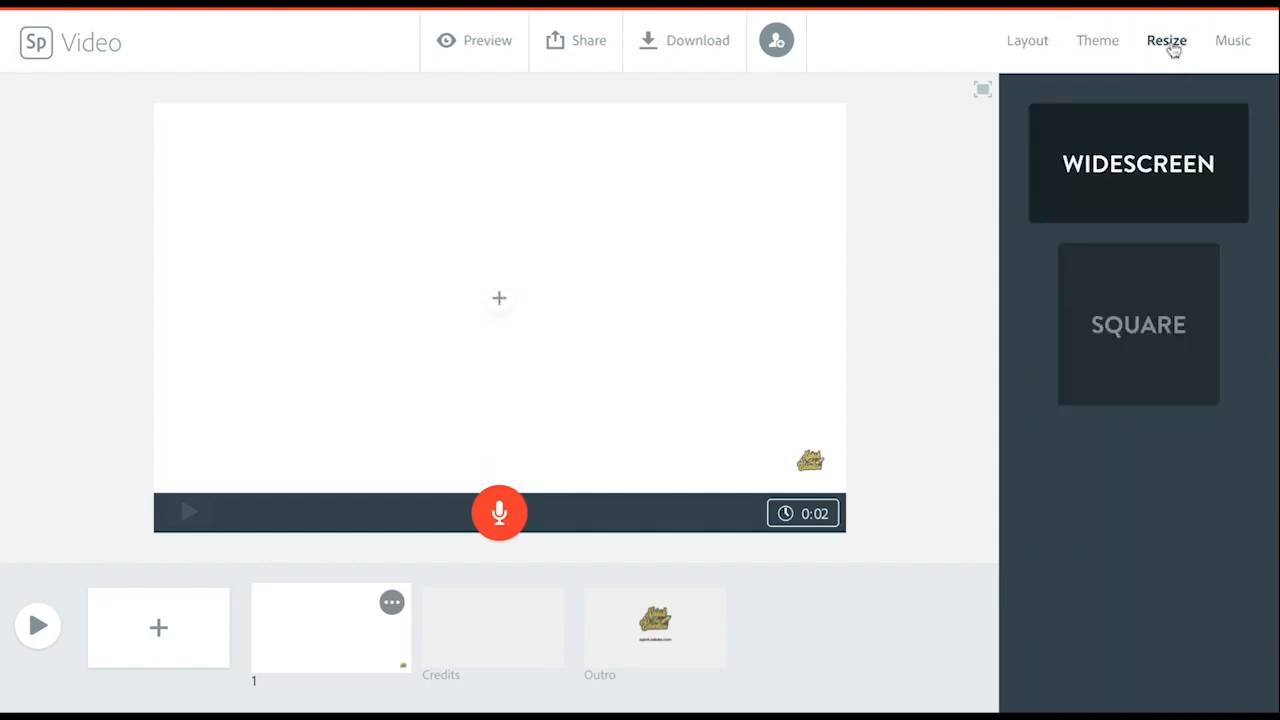
click(1241, 47)
click(1027, 44)
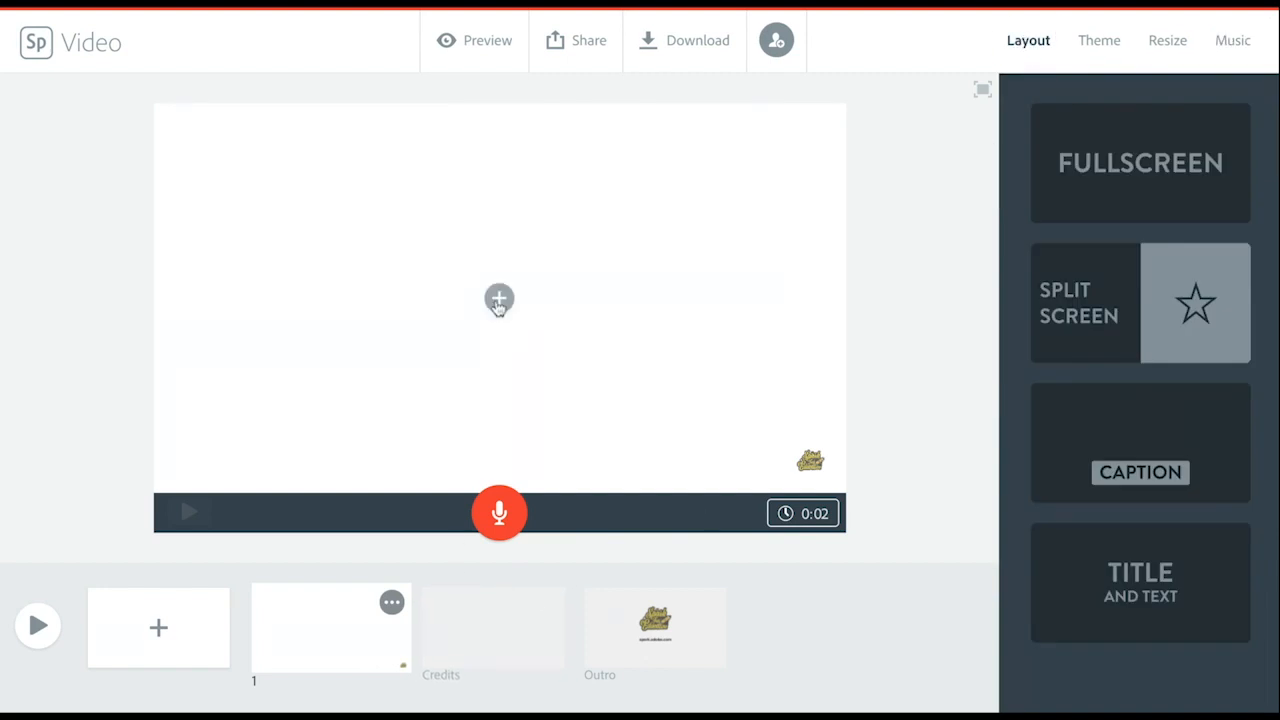
Add the text "I am a Creative." to the first slide.
click(499, 300)
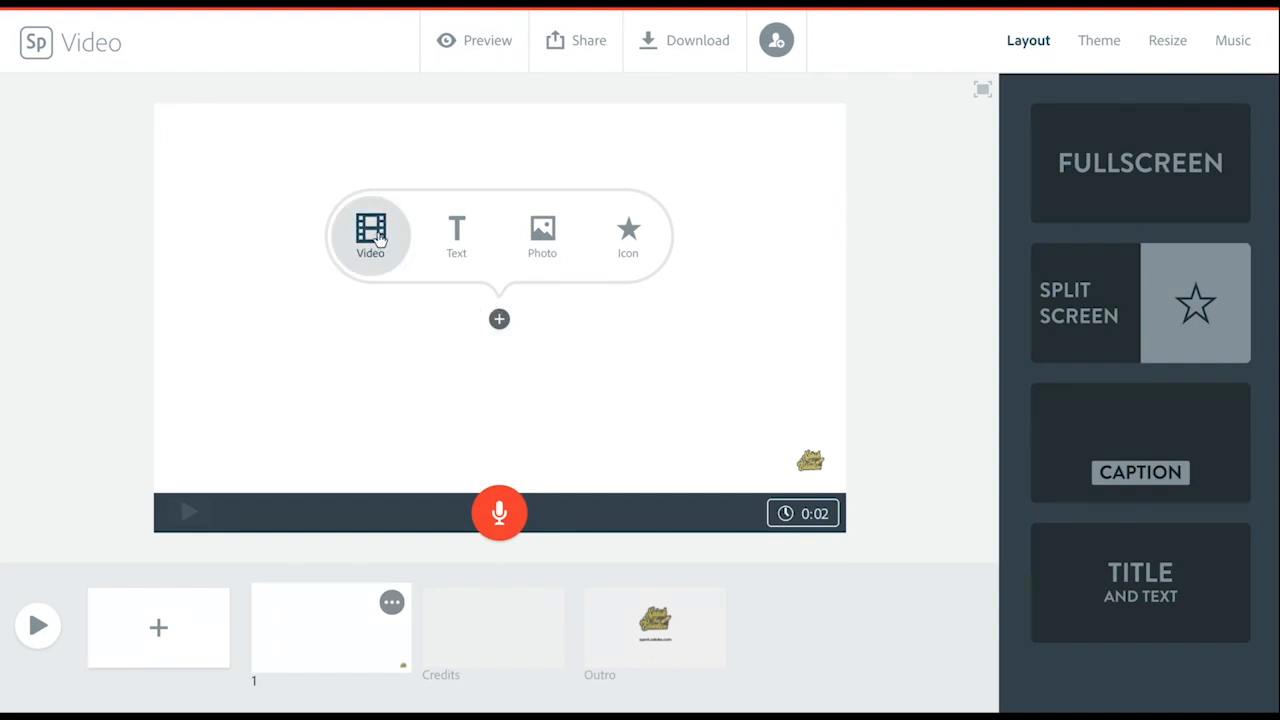
click(458, 245)
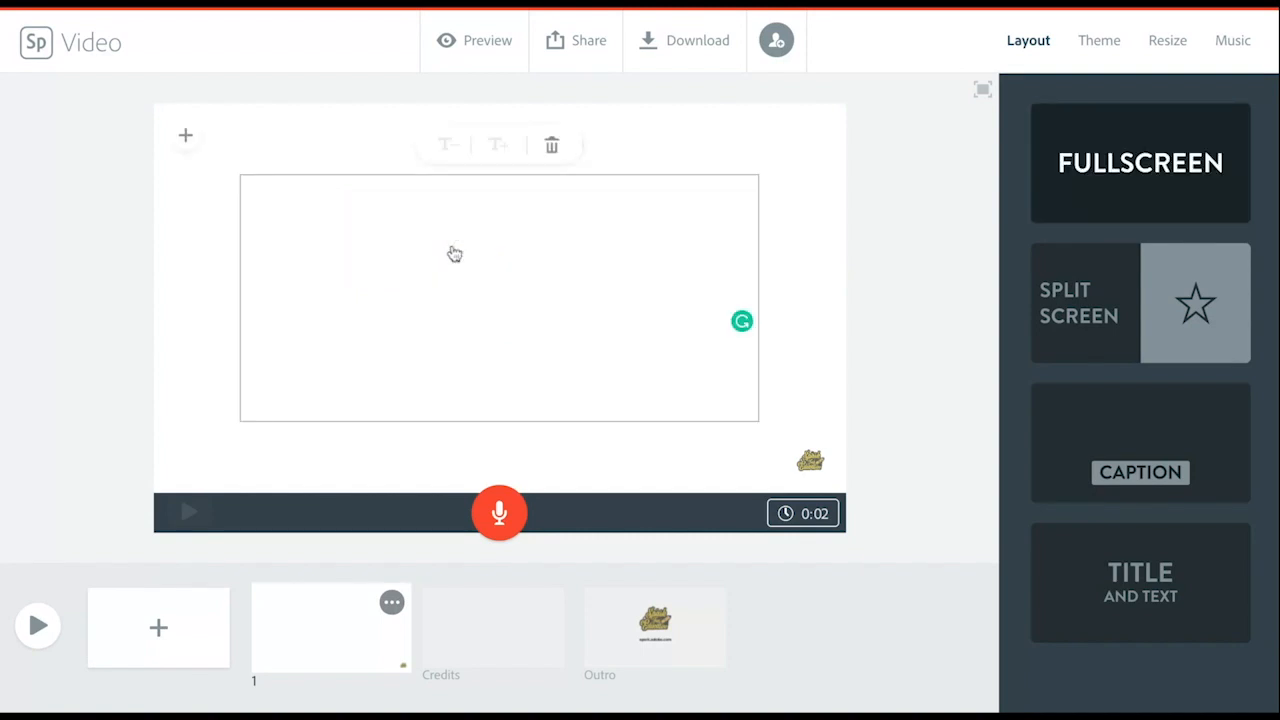
text(I am )
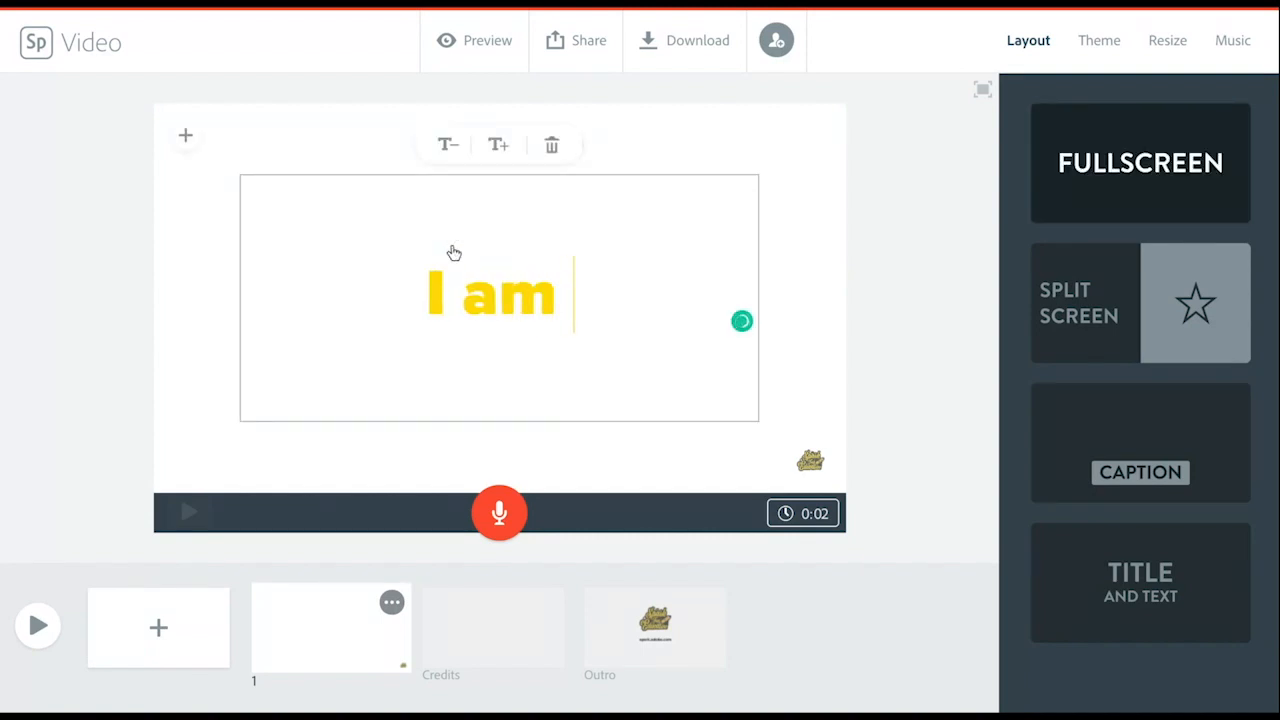
text(a Creative)
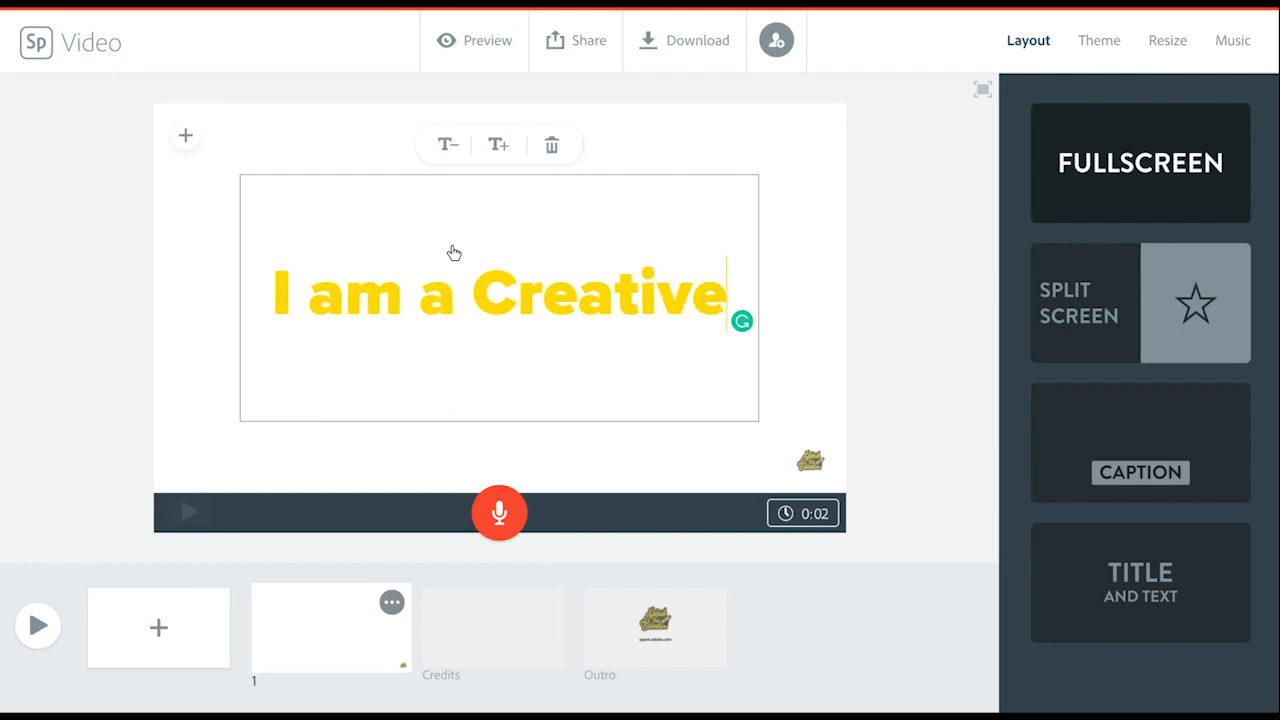
text(.)
click(734, 446)
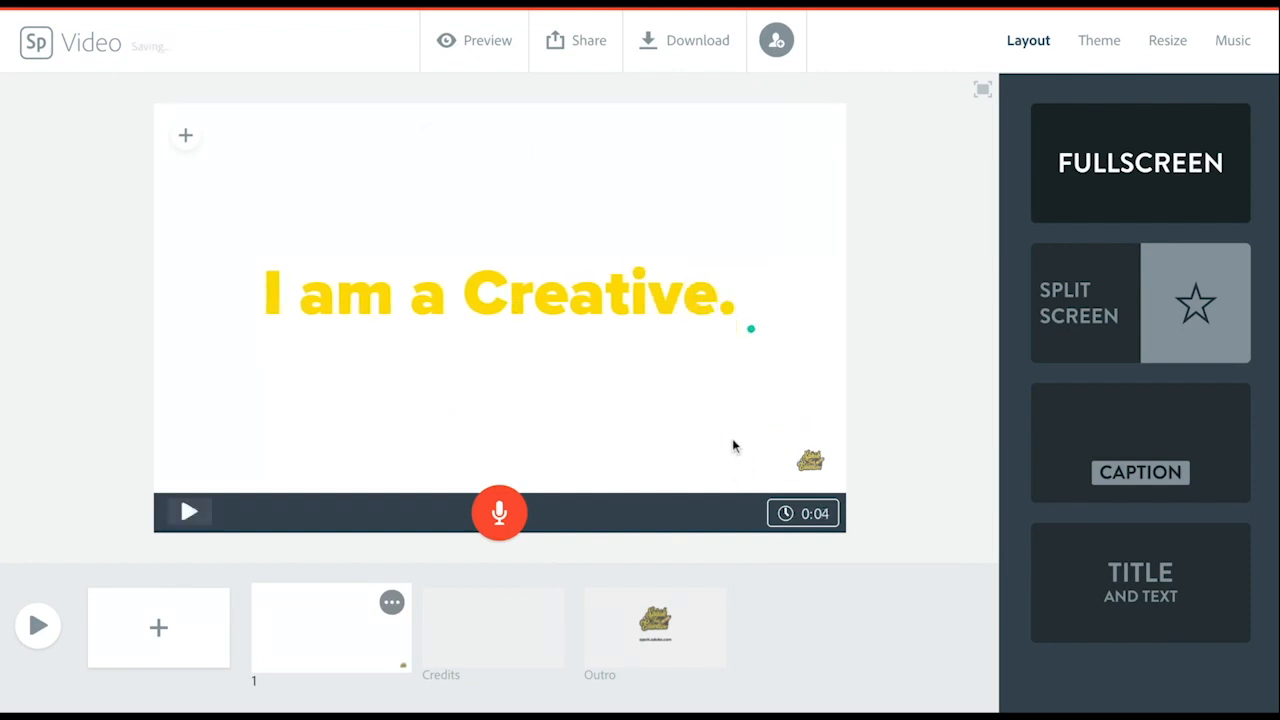
Search the free photos for "Creativity" and add the picture of pencils on yellow as the first slide's background.
click(185, 135)
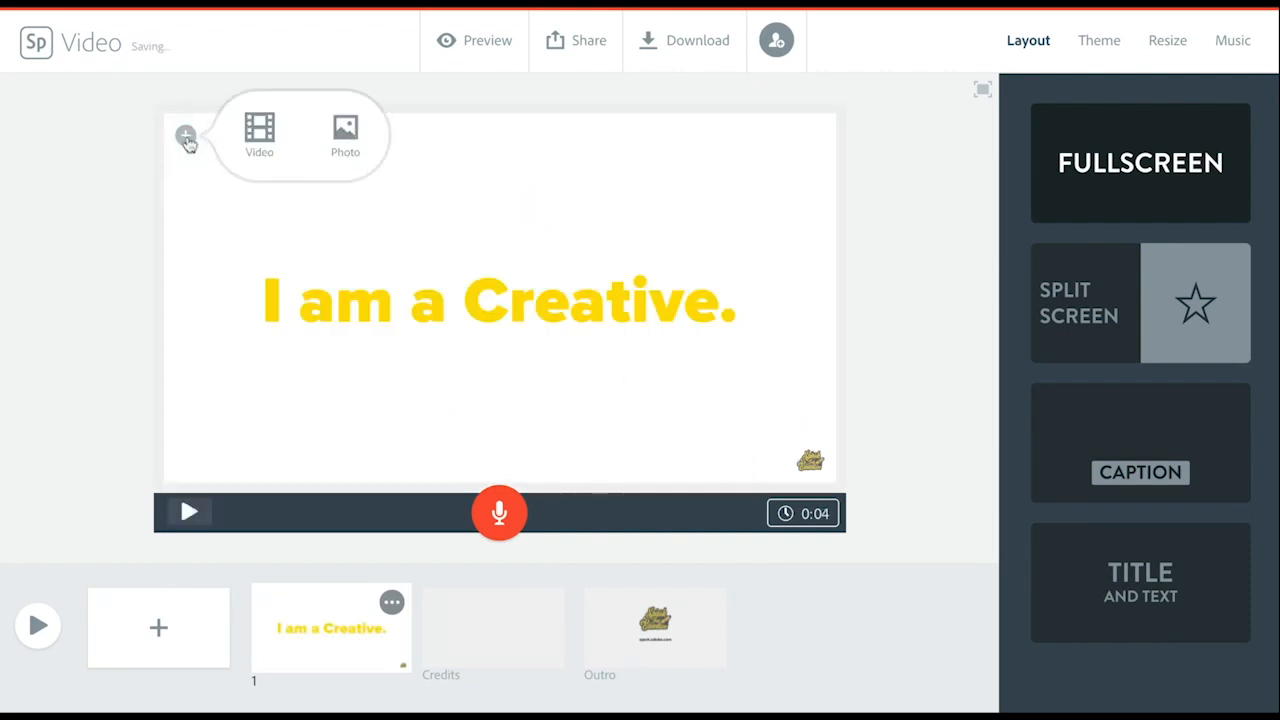
click(354, 146)
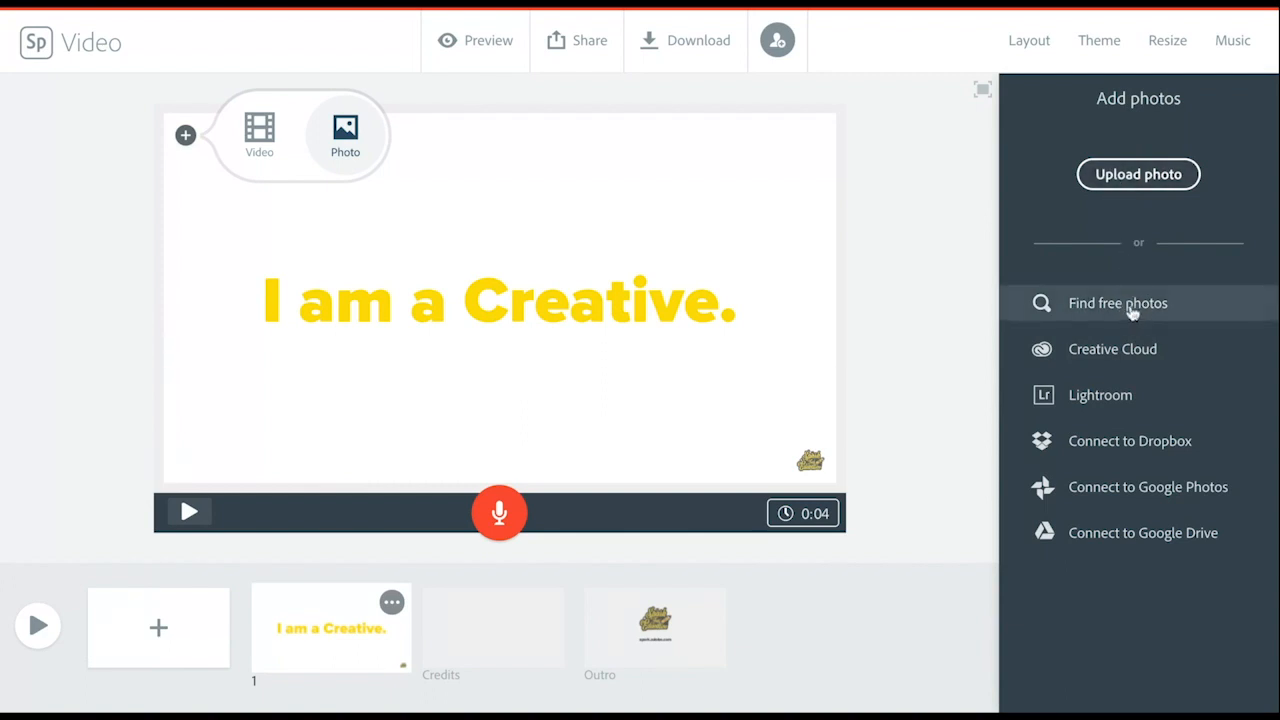
click(1131, 313)
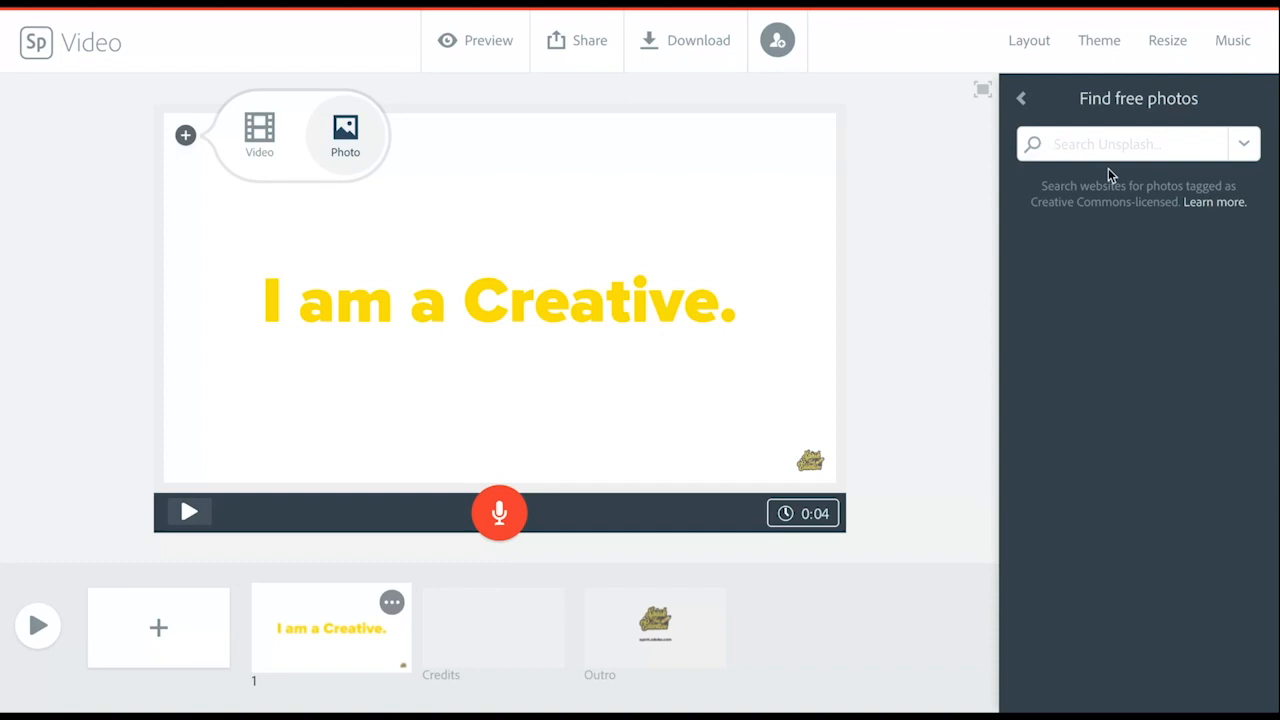
text(c)
key(Return)
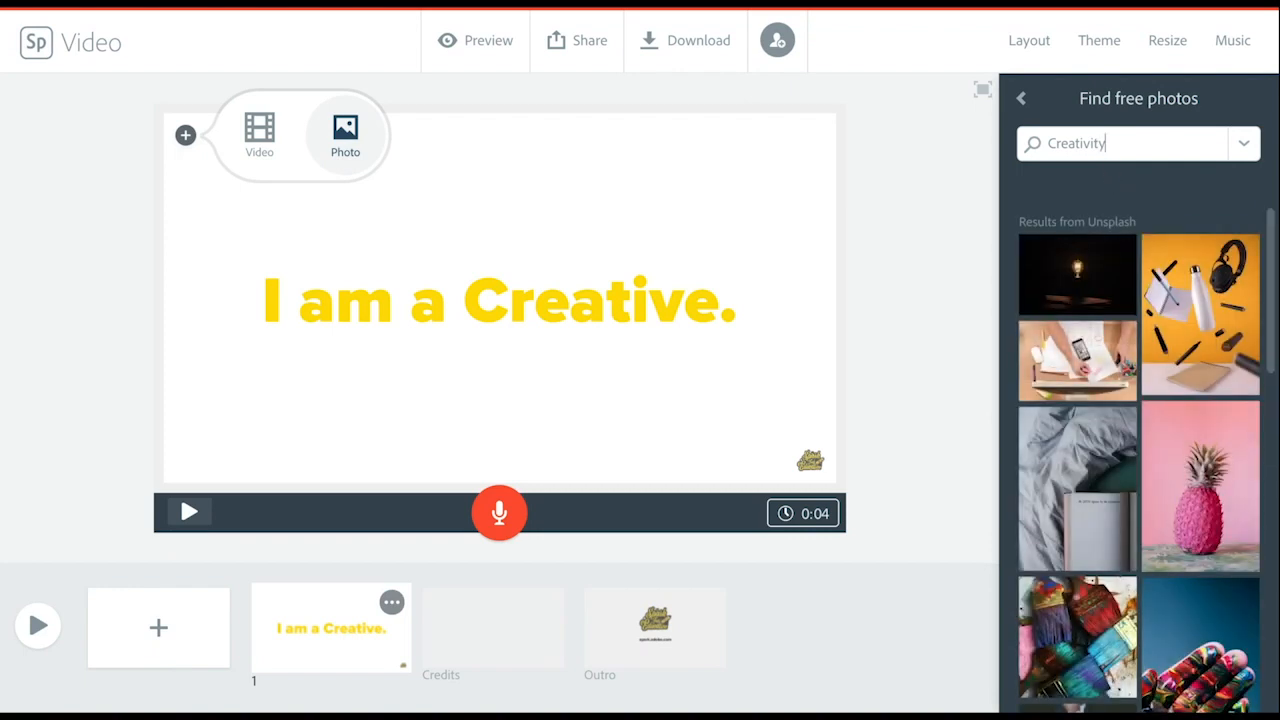
scroll(1180, 405, down, 5)
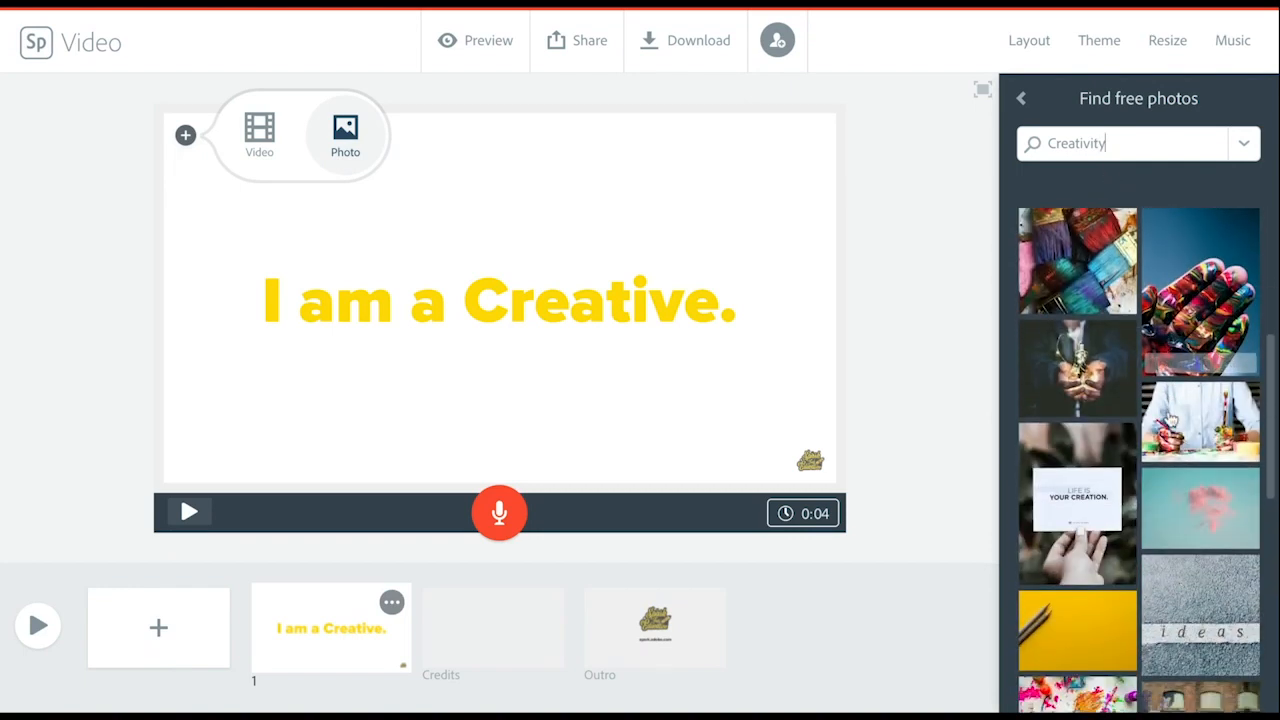
scroll(1170, 418, down, 2)
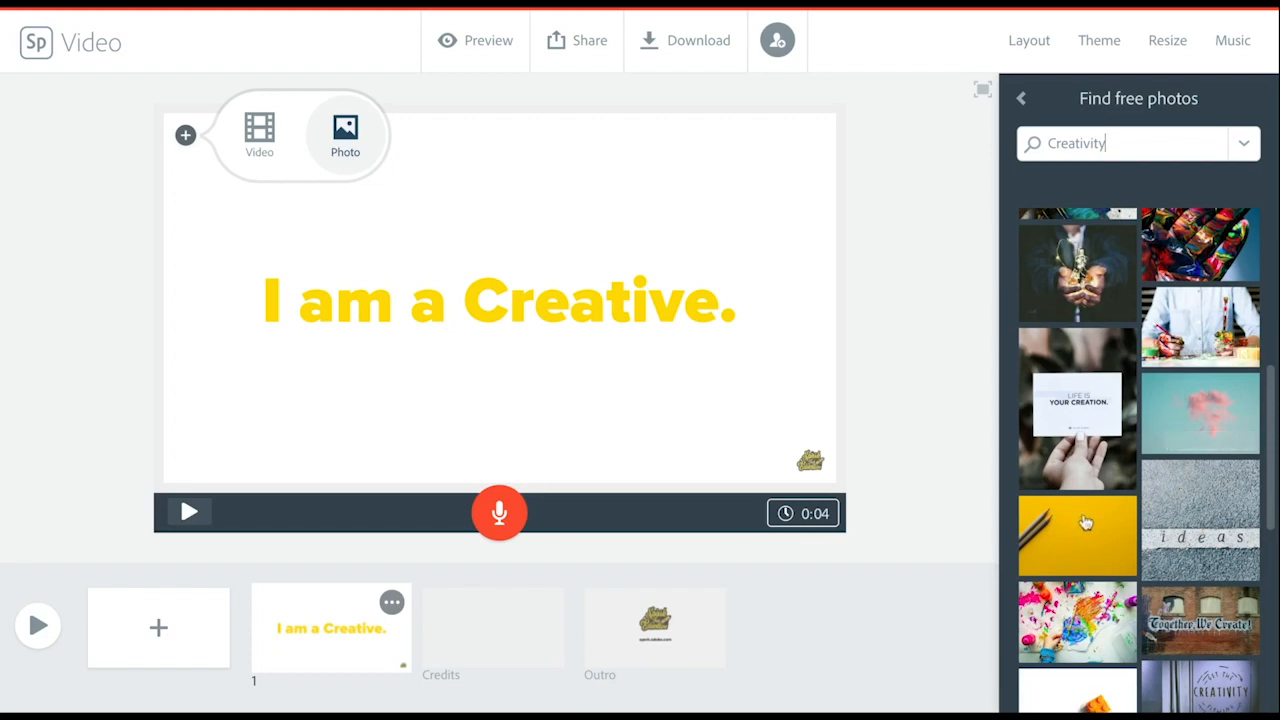
click(1077, 531)
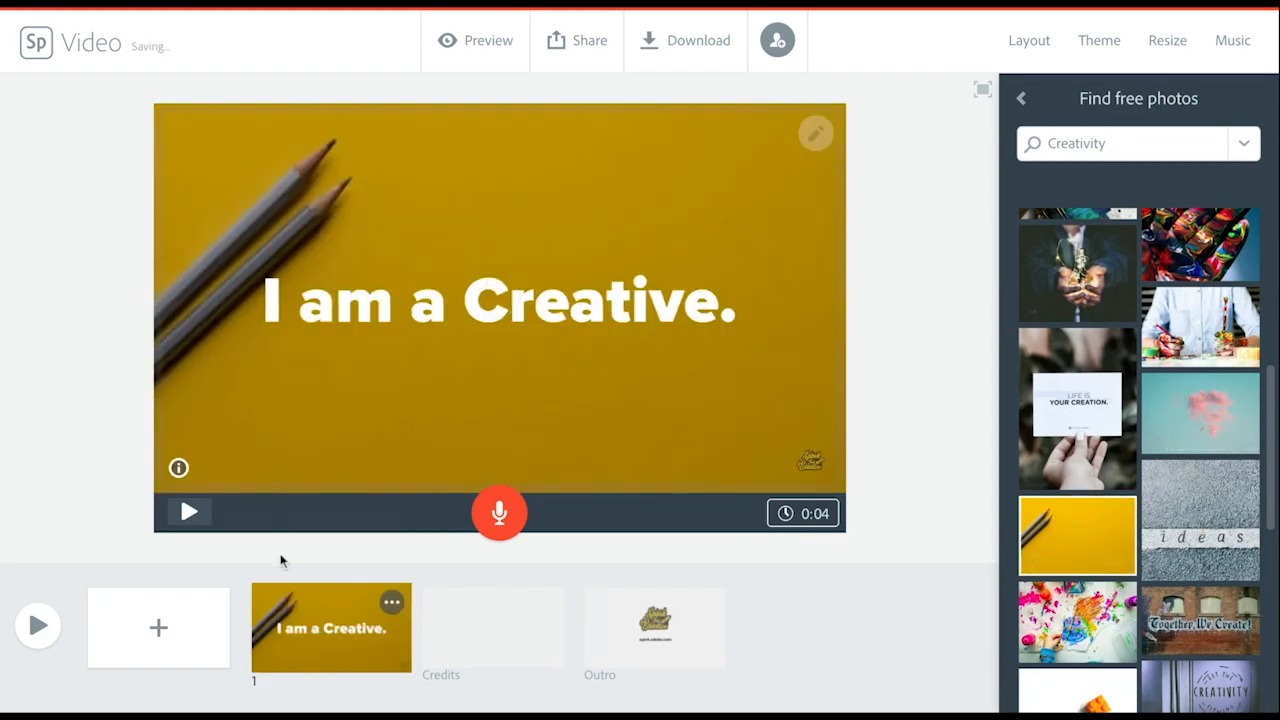
Browse the available themes and apply the Dark brand theme to the video.
click(1100, 40)
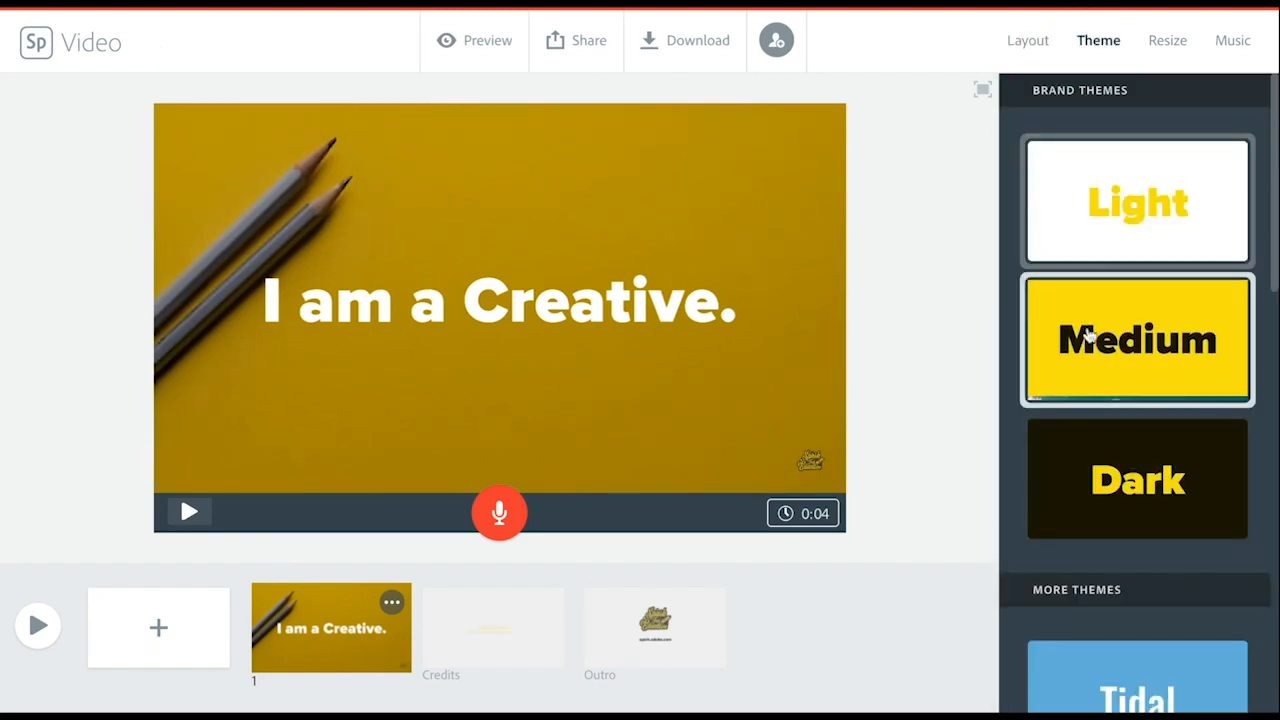
scroll(1105, 458, down, 1)
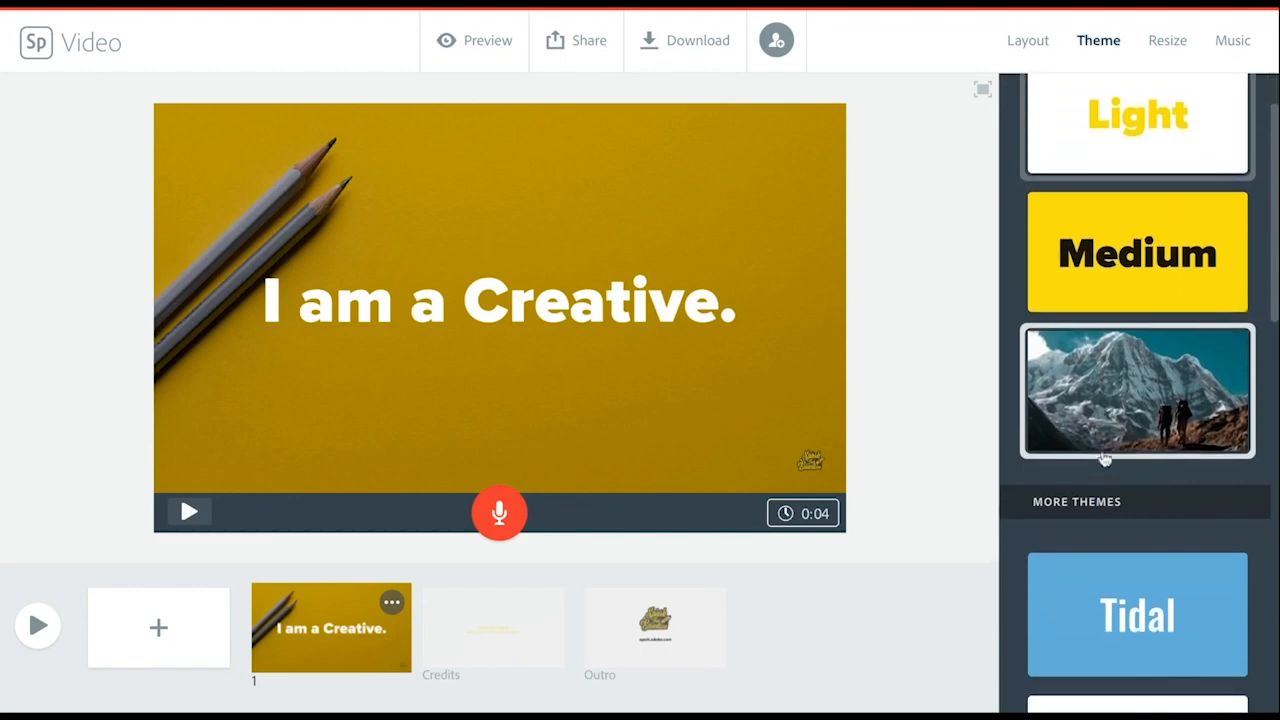
scroll(1105, 458, down, 2)
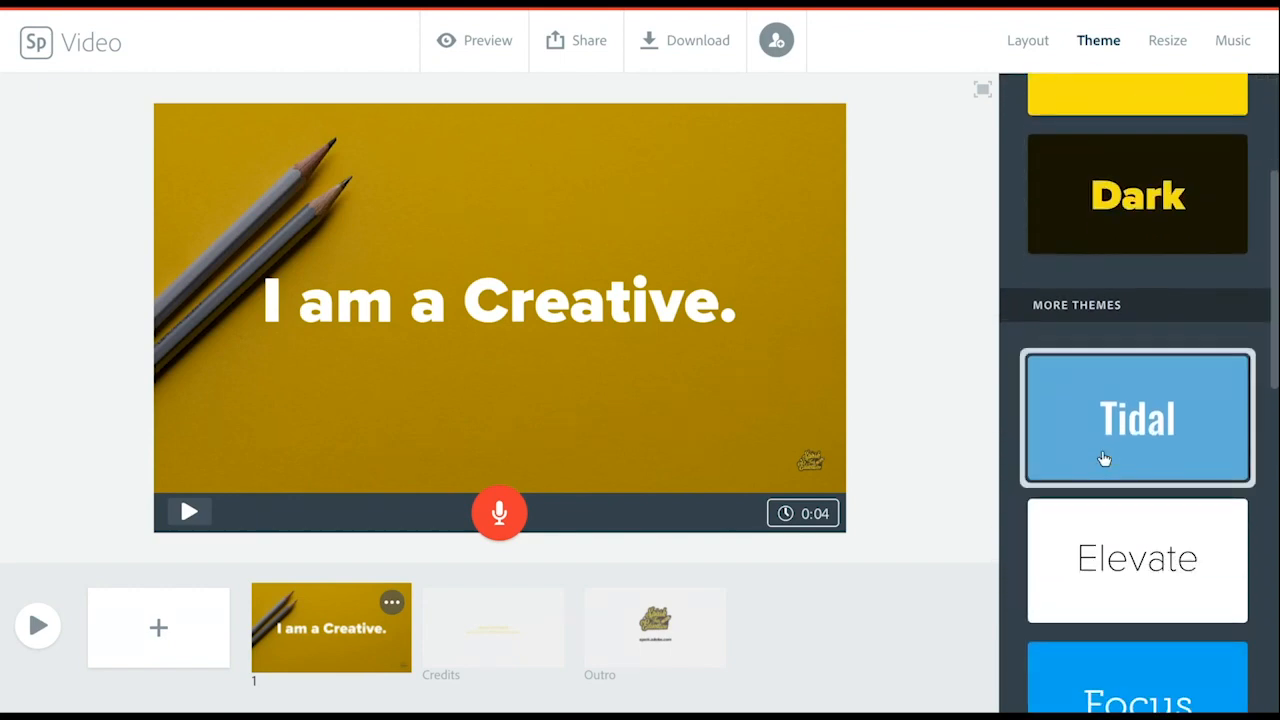
scroll(1105, 458, up, 3)
scroll(1105, 458, down, 3)
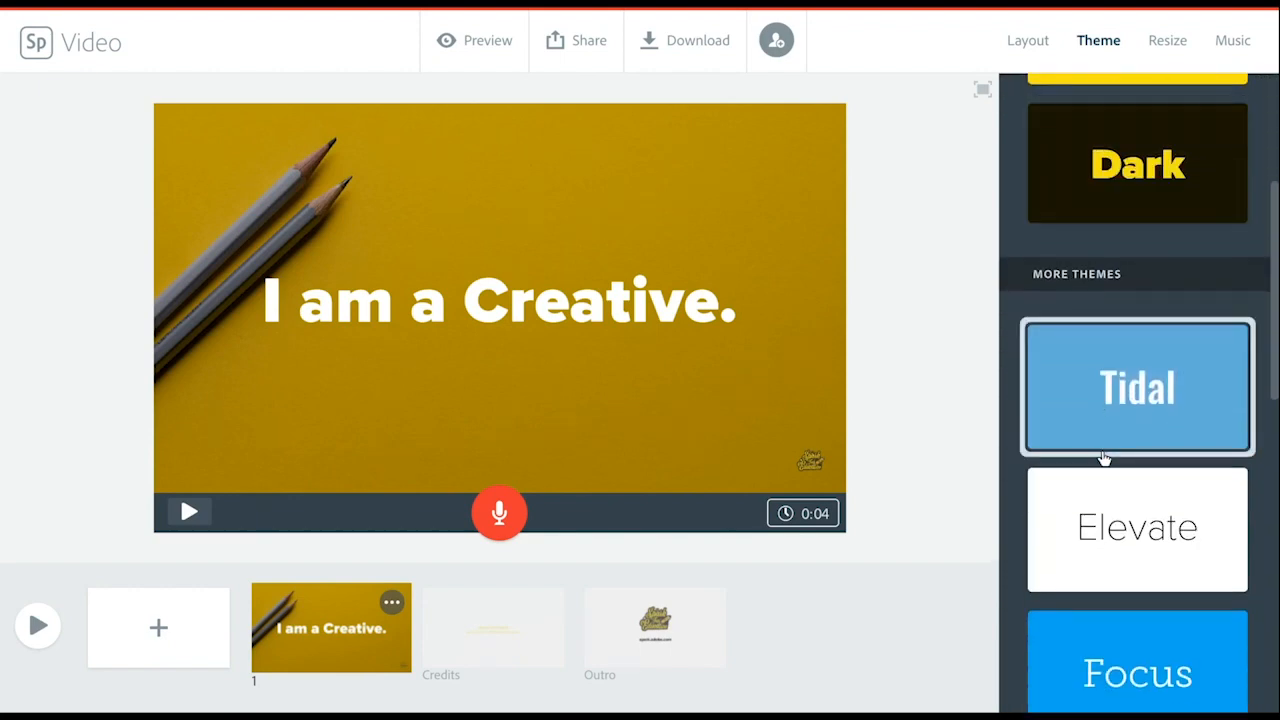
scroll(1102, 460, down, 8)
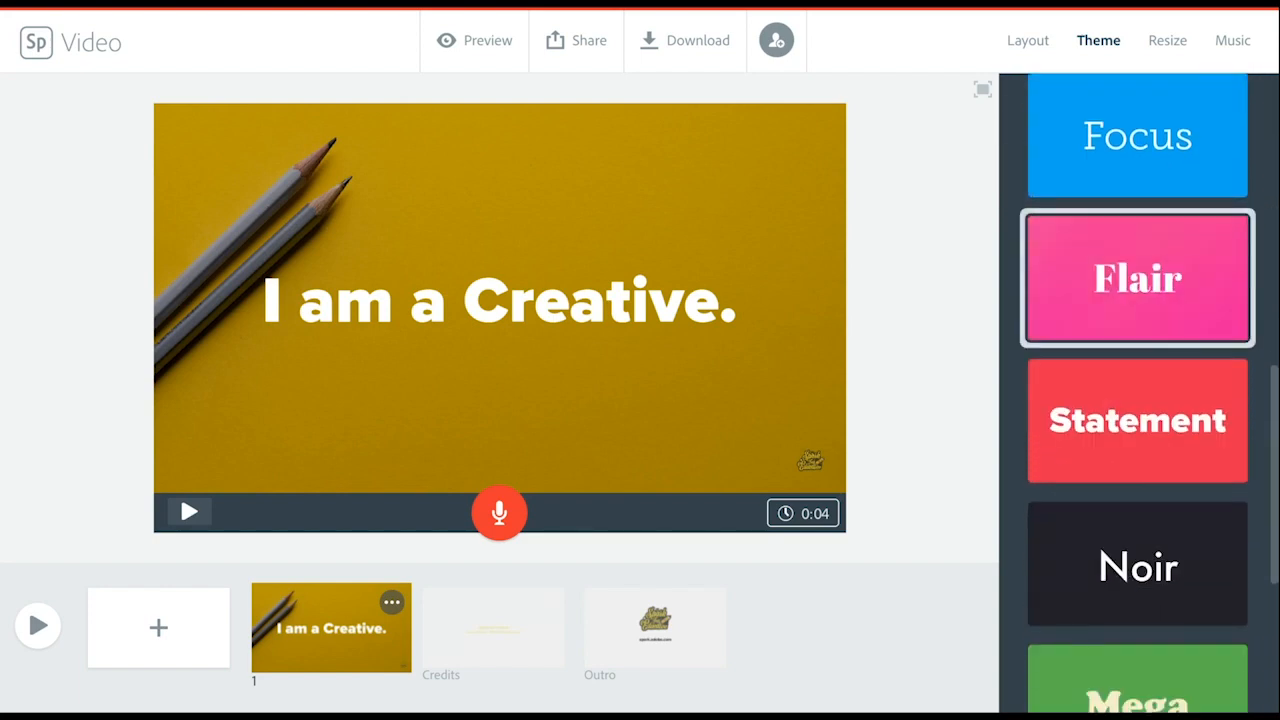
scroll(1102, 460, down, 1)
scroll(1102, 460, up, 9)
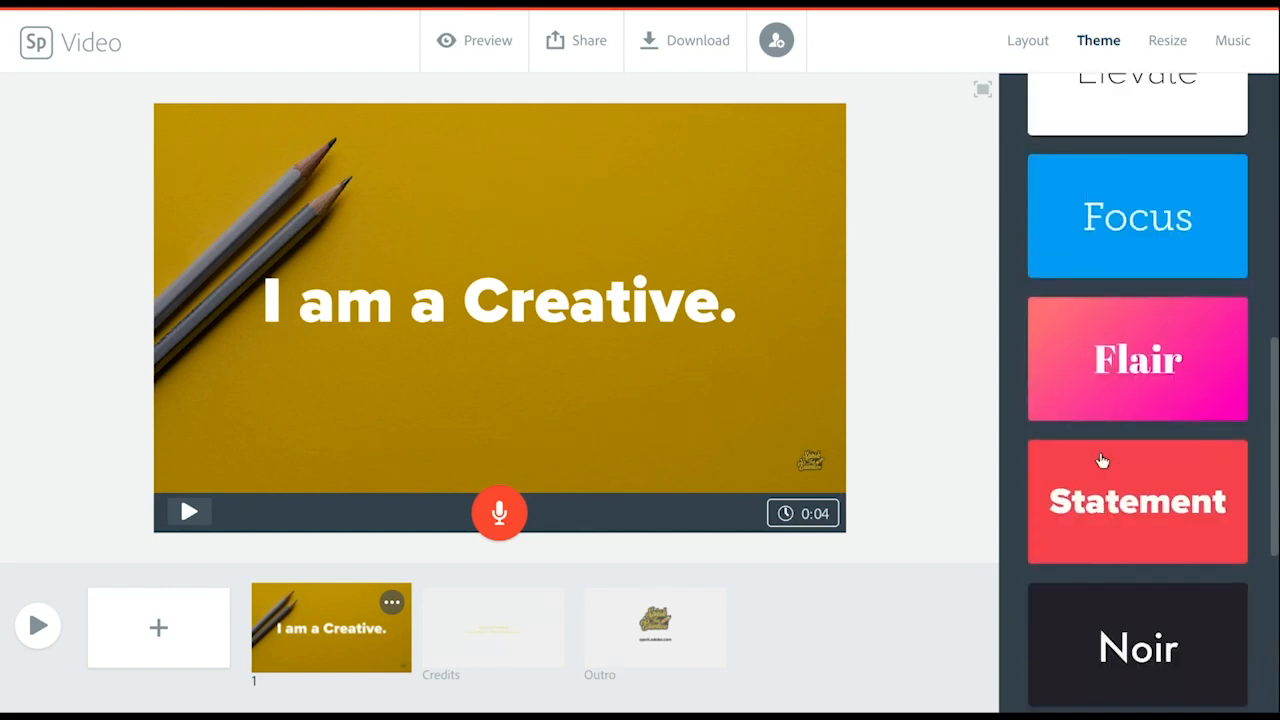
scroll(1102, 460, up, 3)
click(1063, 429)
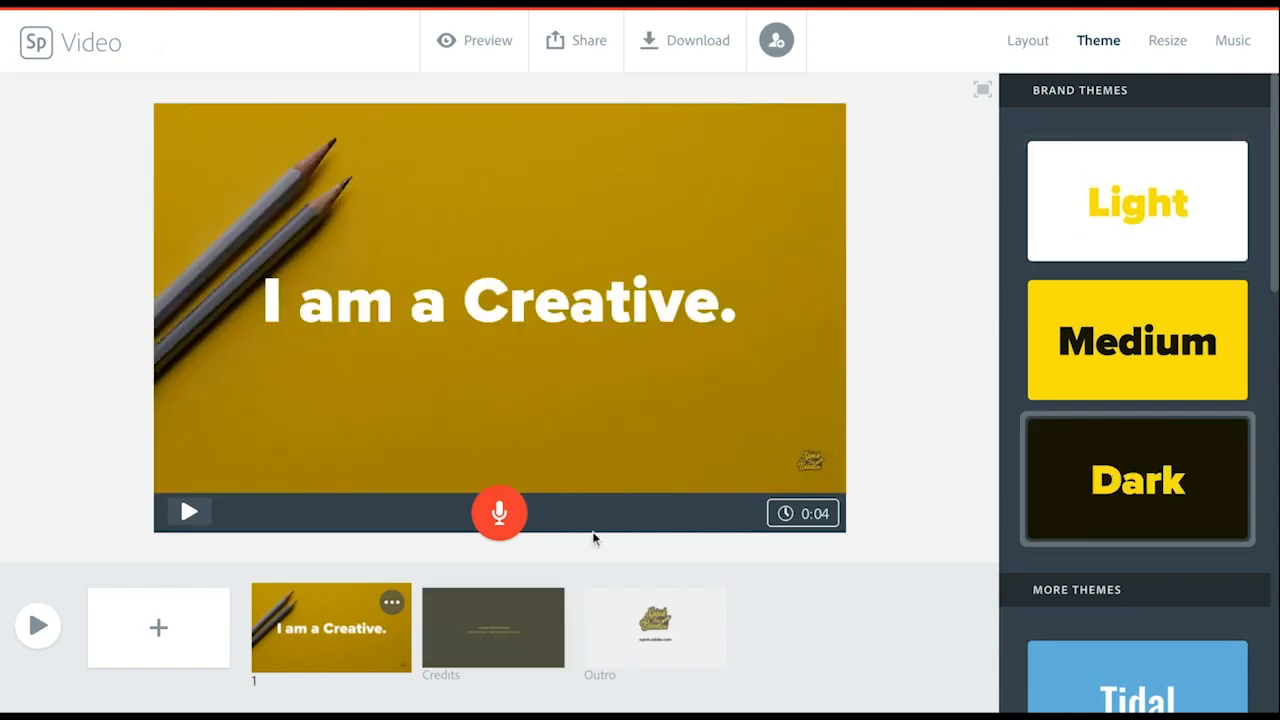
click(1167, 41)
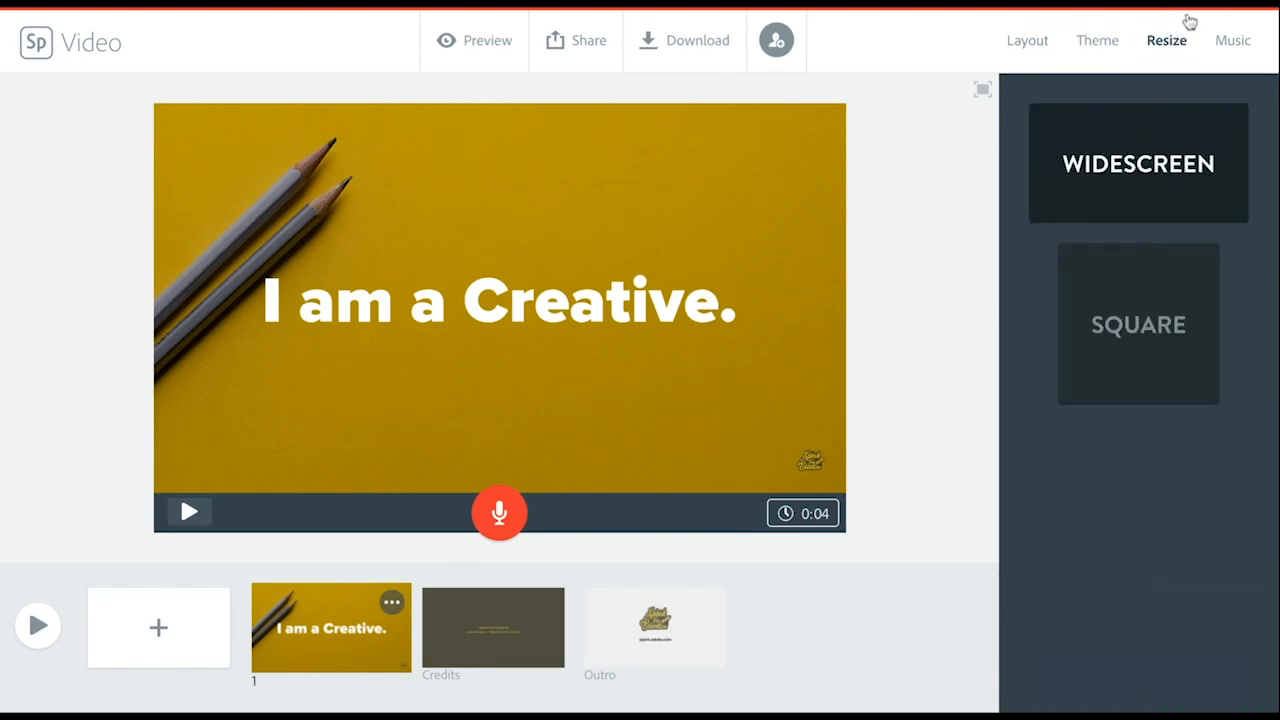
click(1242, 44)
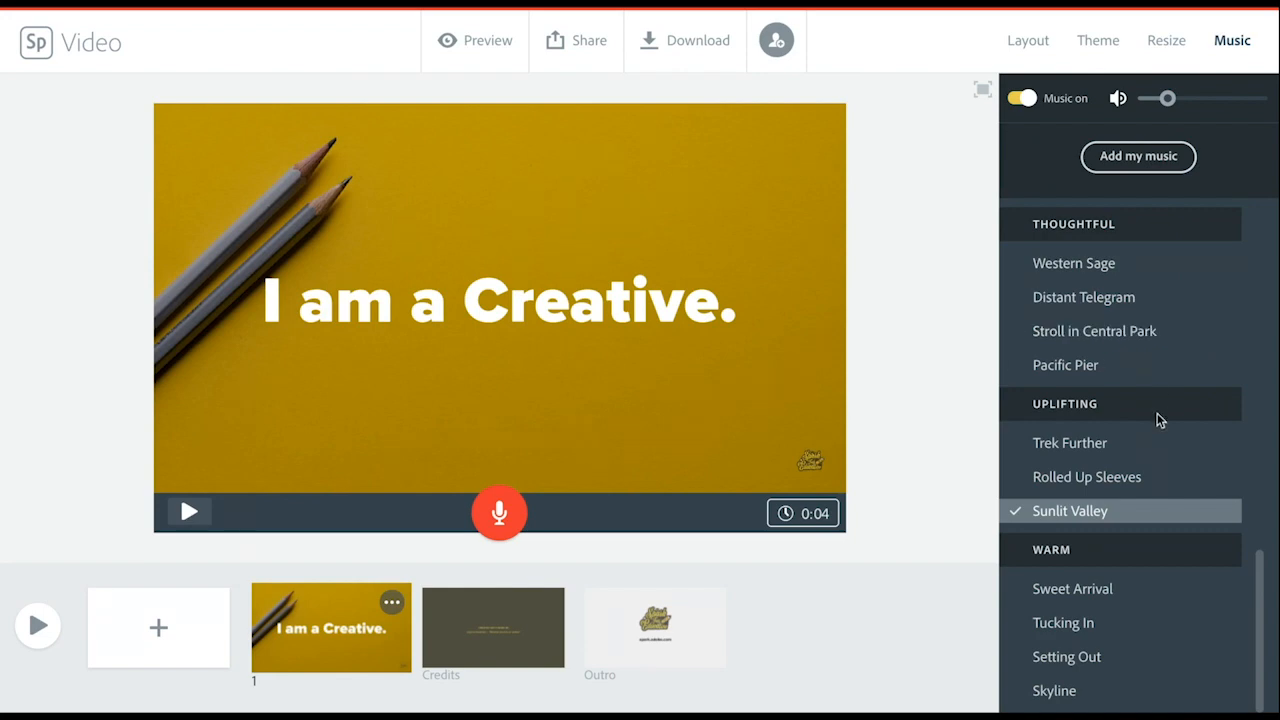
scroll(1158, 420, up, 1)
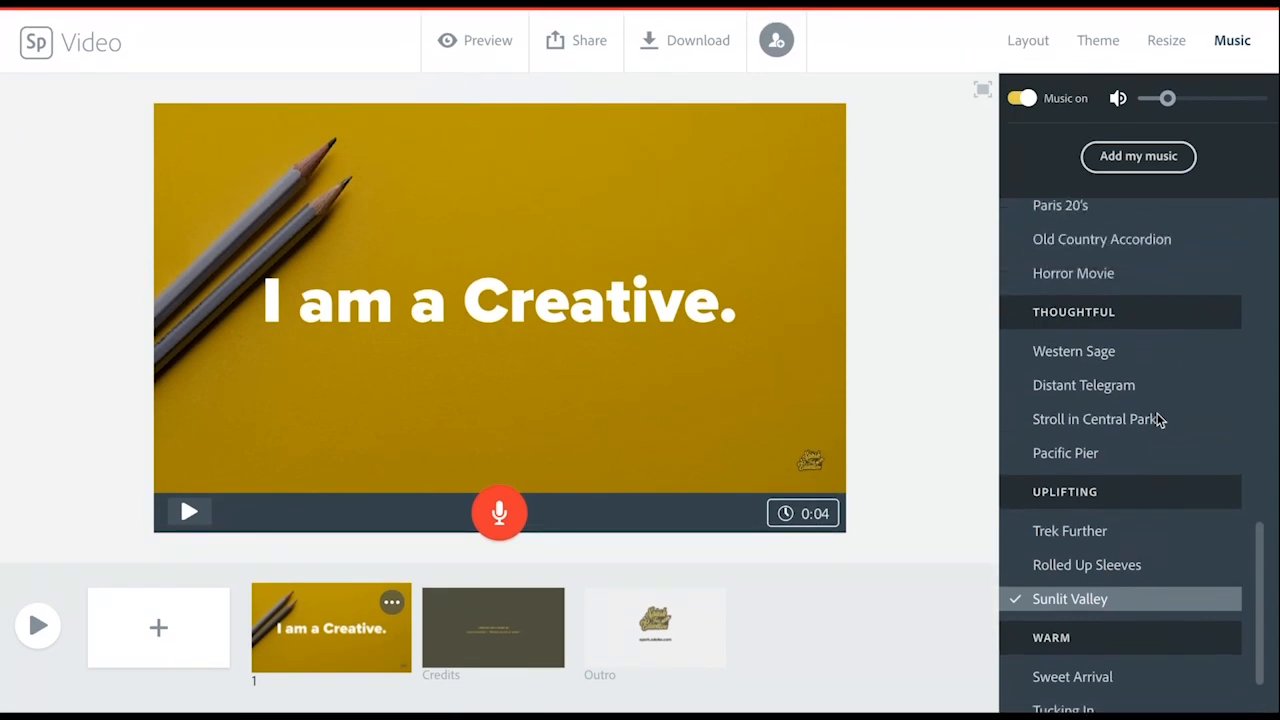
scroll(1158, 420, up, 4)
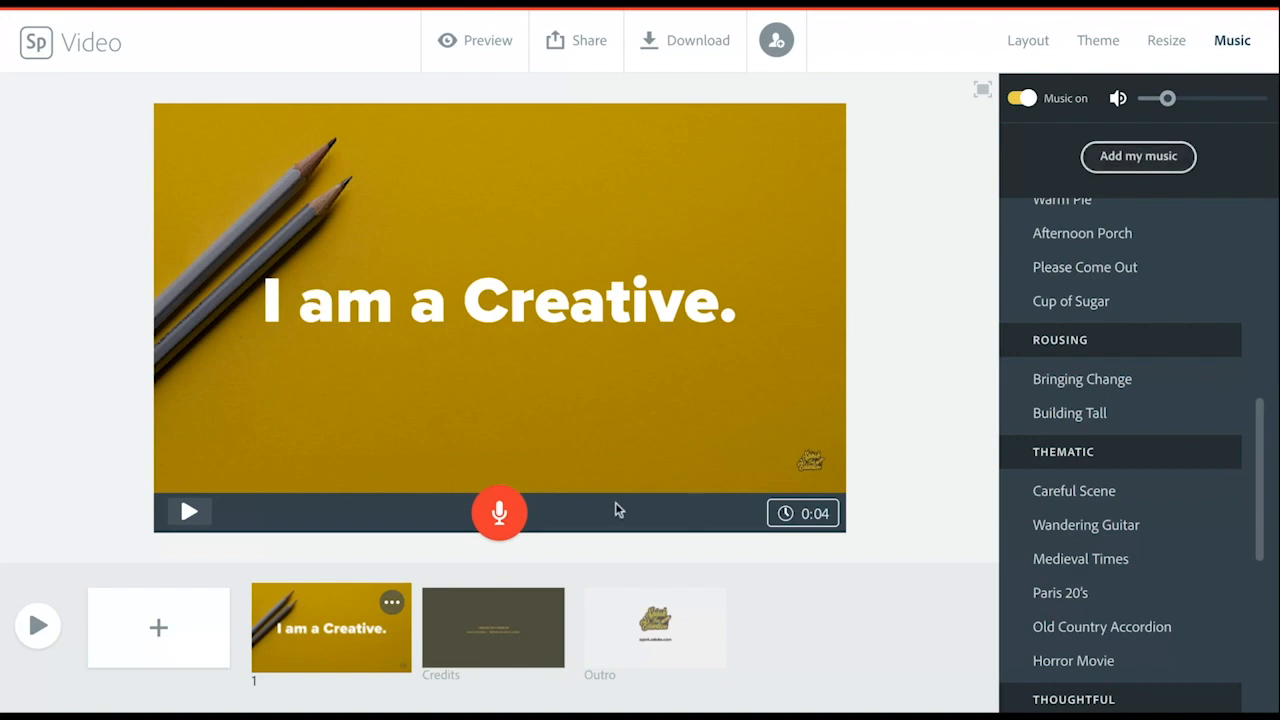
Record a voice narration for the first slide, "I am a Creative.".
click(332, 650)
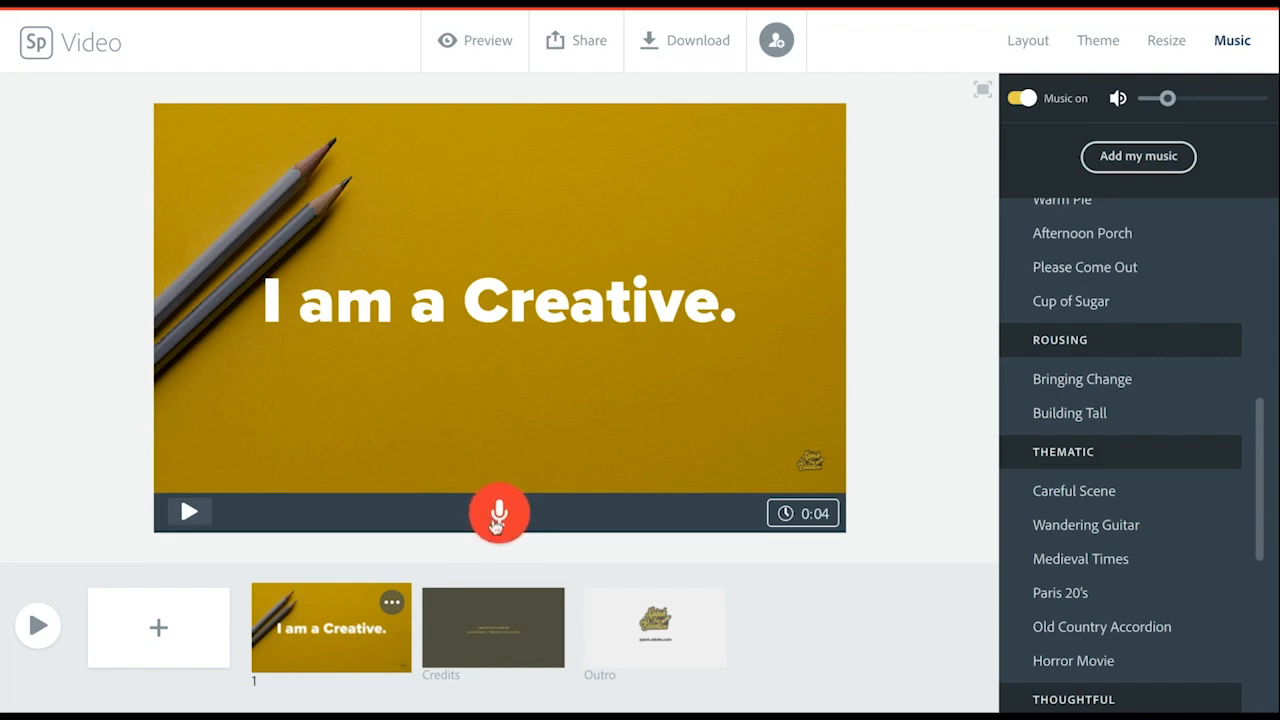
click(497, 522)
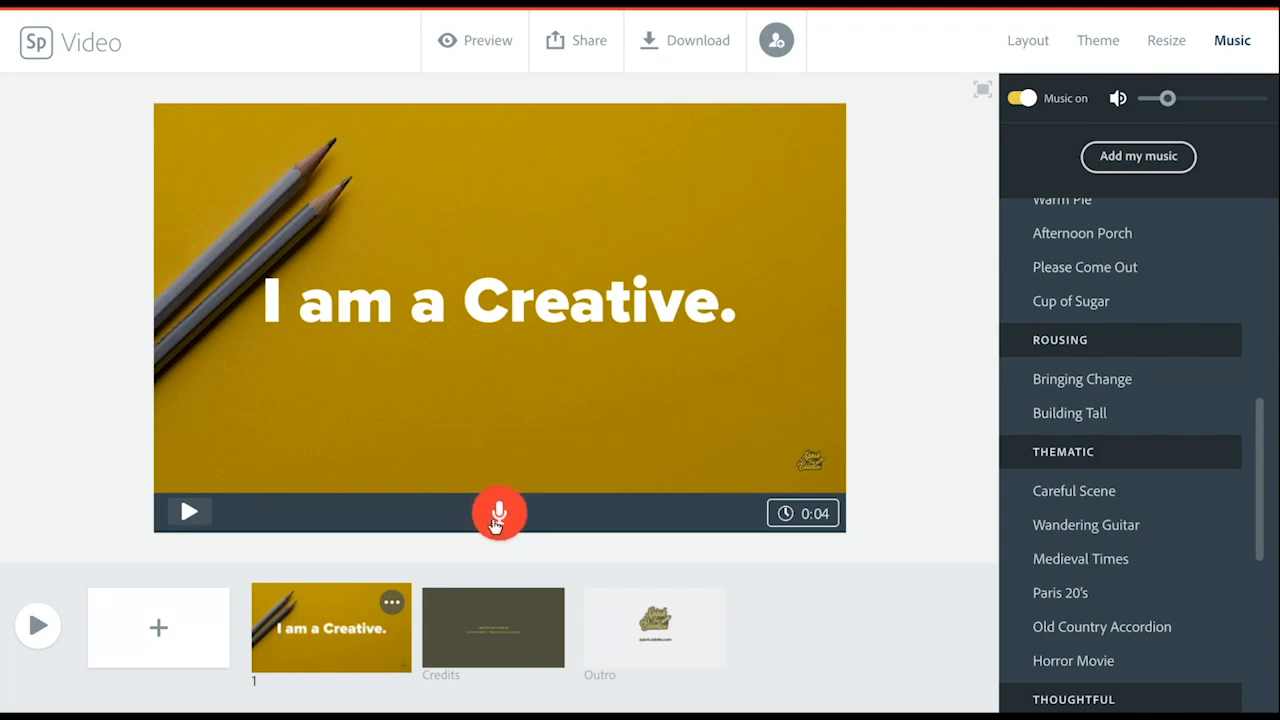
drag(497, 522, 497, 522)
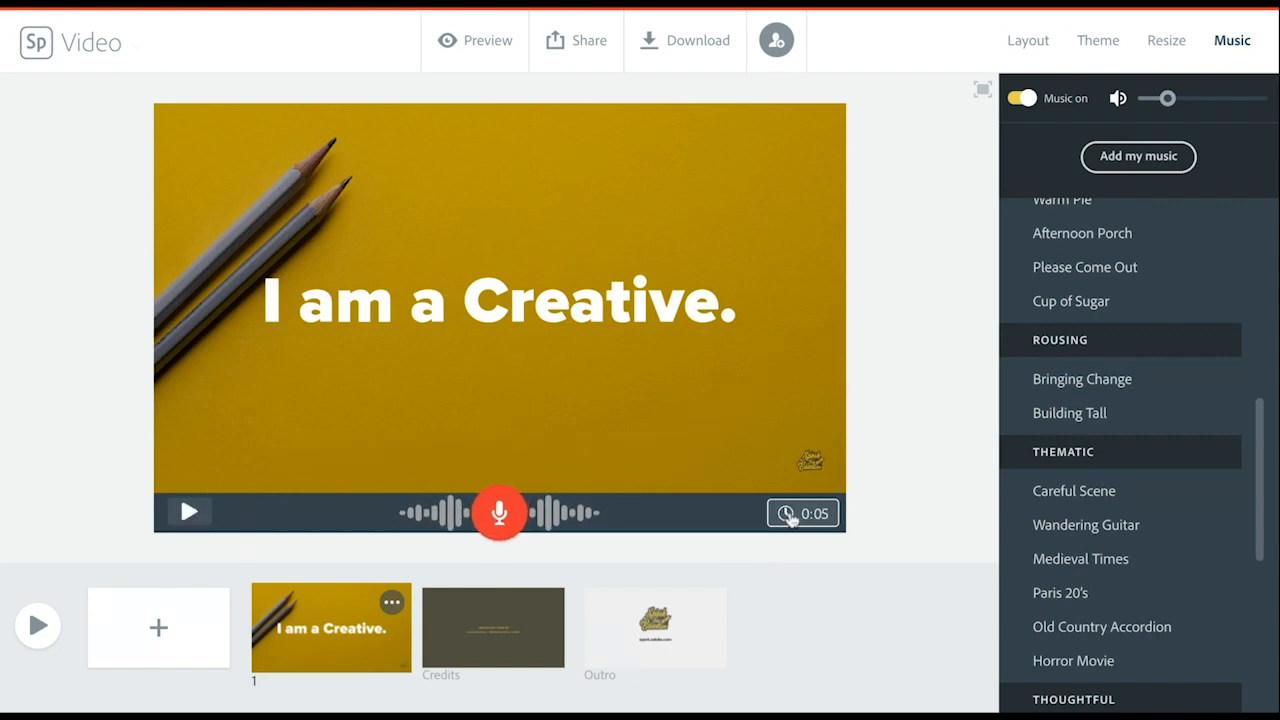
mouse_move(822, 518)
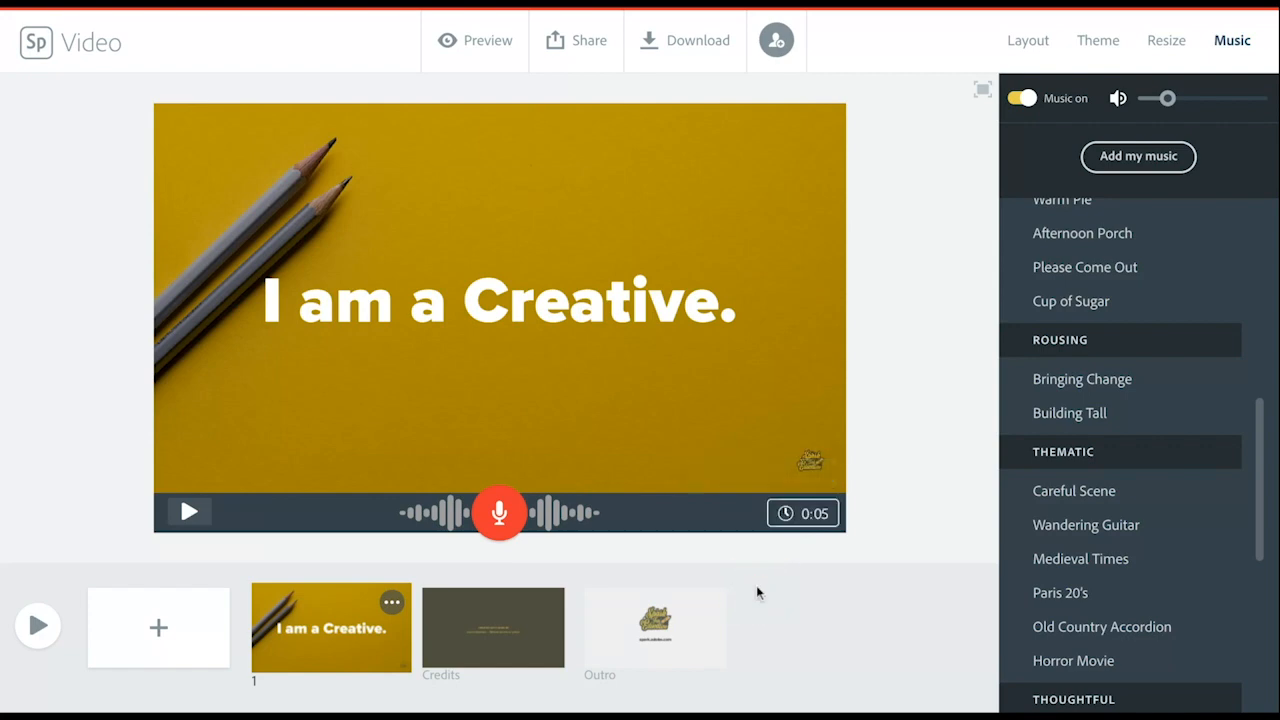
Add a second slide after the first one and give it the Split Screen layout.
click(162, 632)
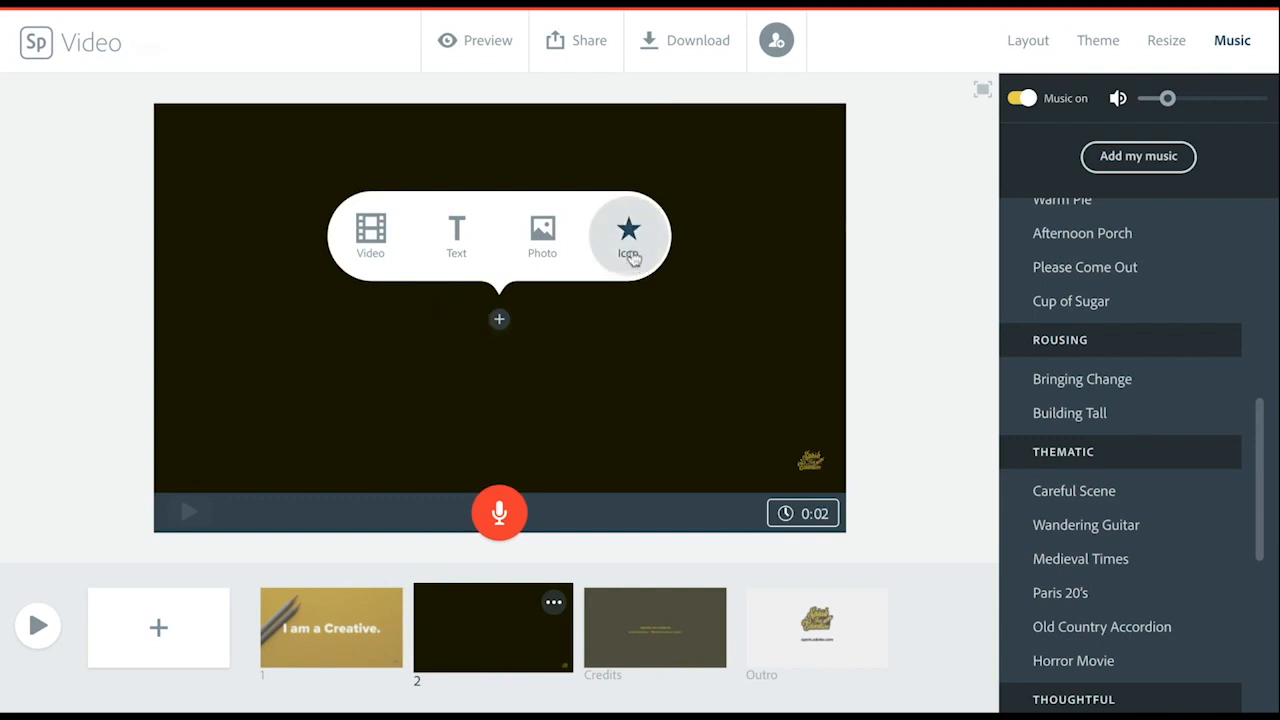
click(1033, 42)
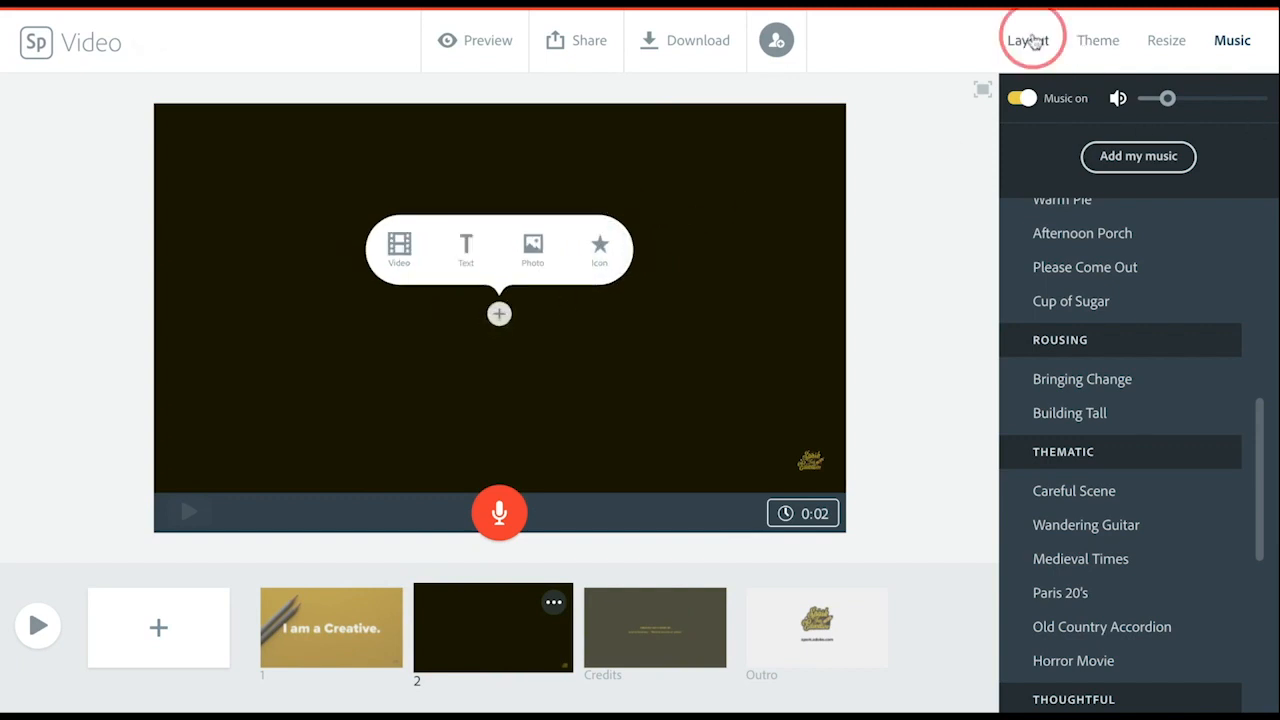
click(1166, 309)
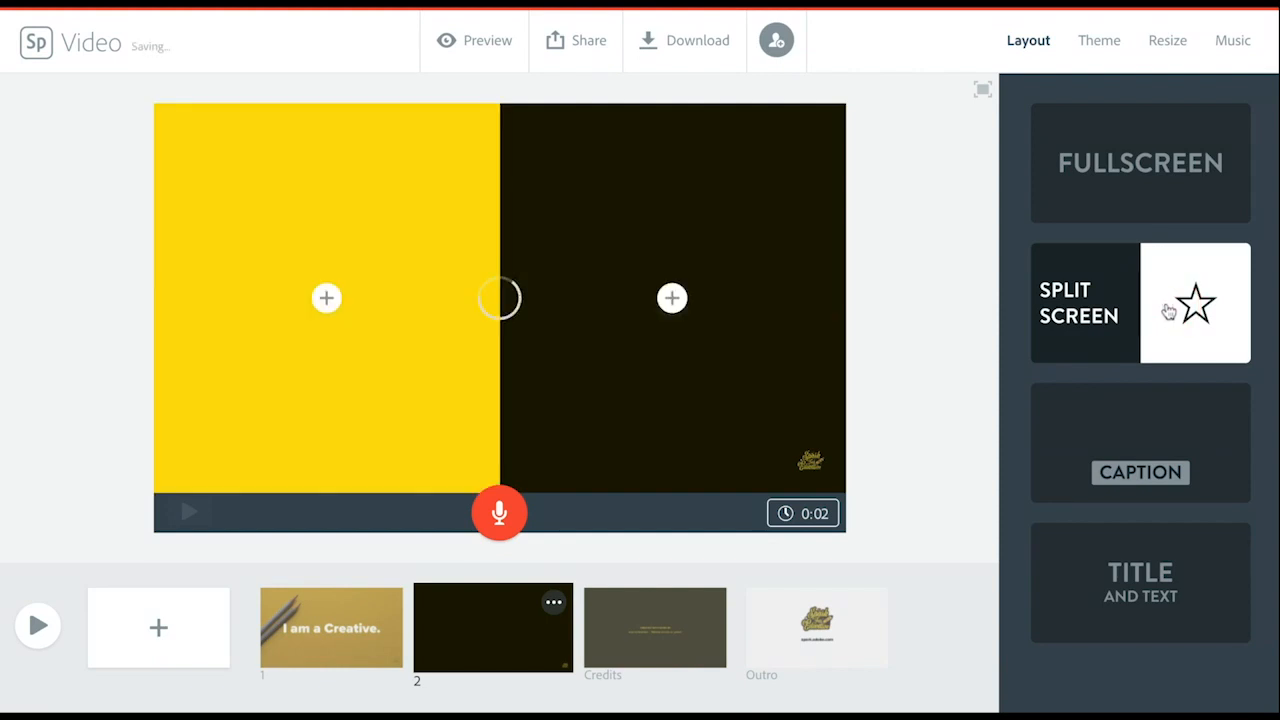
Search the icons for "Creative" and place the head with angular shards icon in the yellow half of the second slide.
click(326, 297)
click(446, 240)
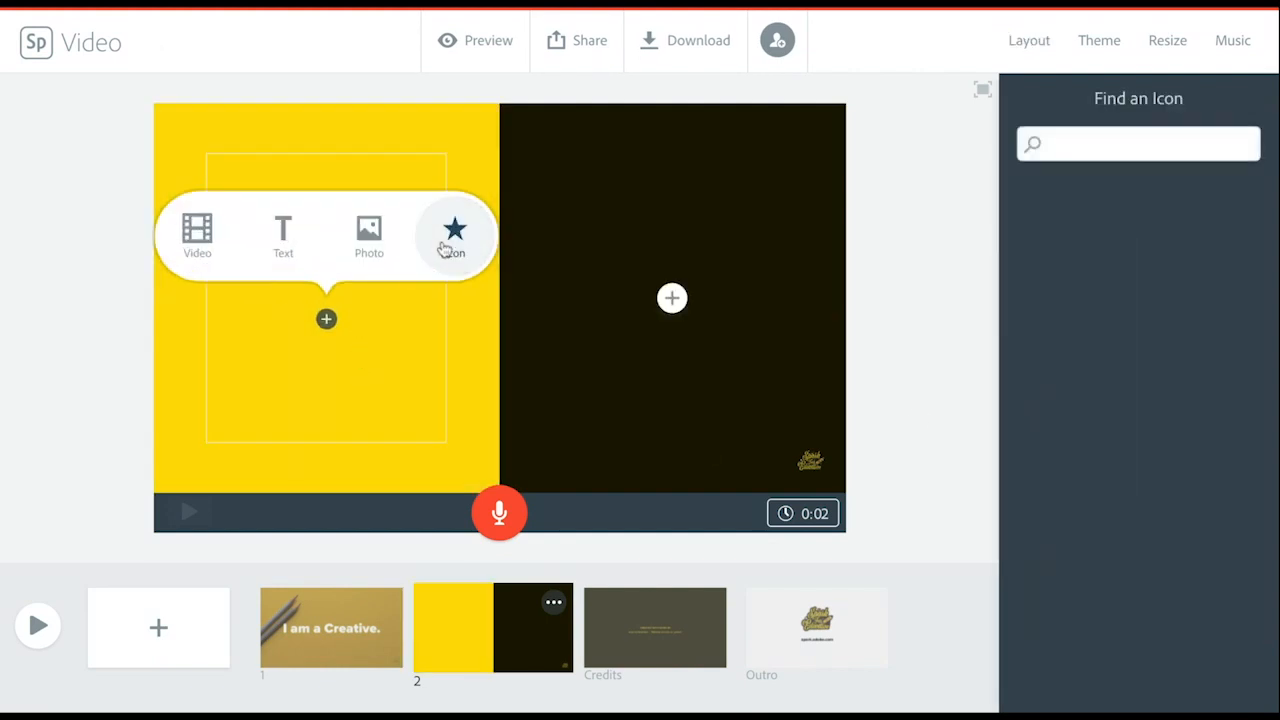
text(Creative)
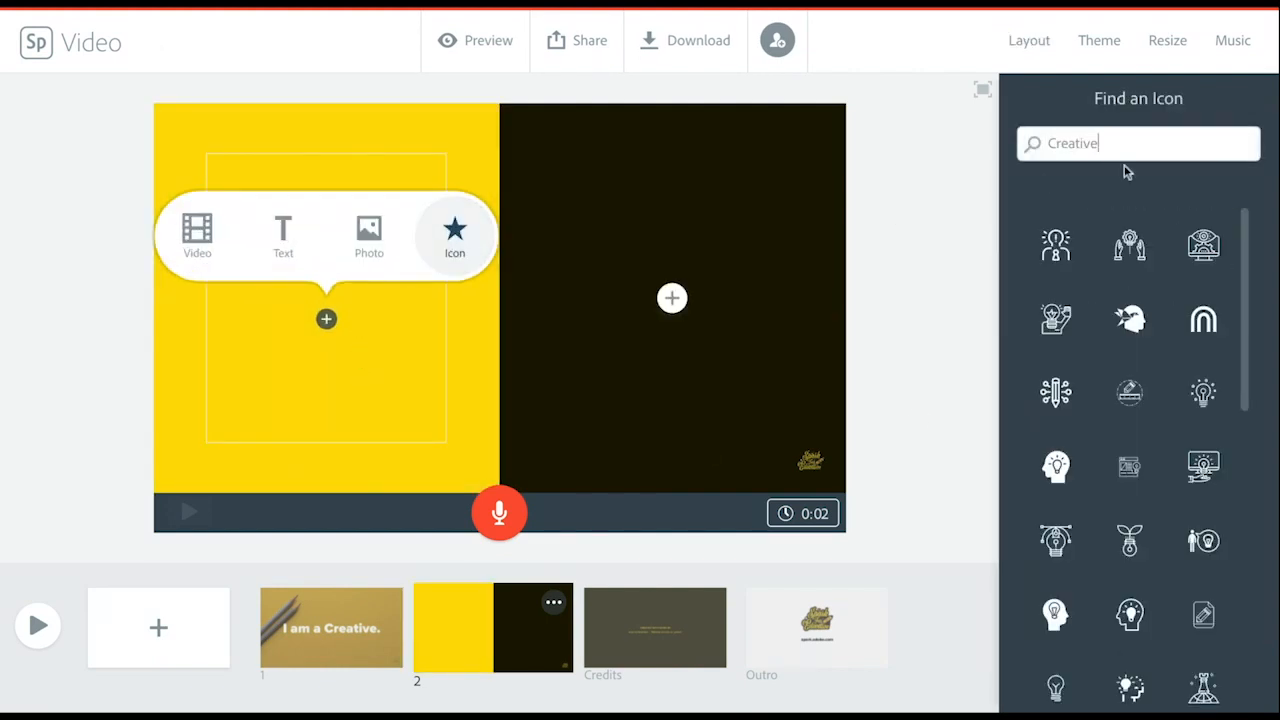
click(1127, 345)
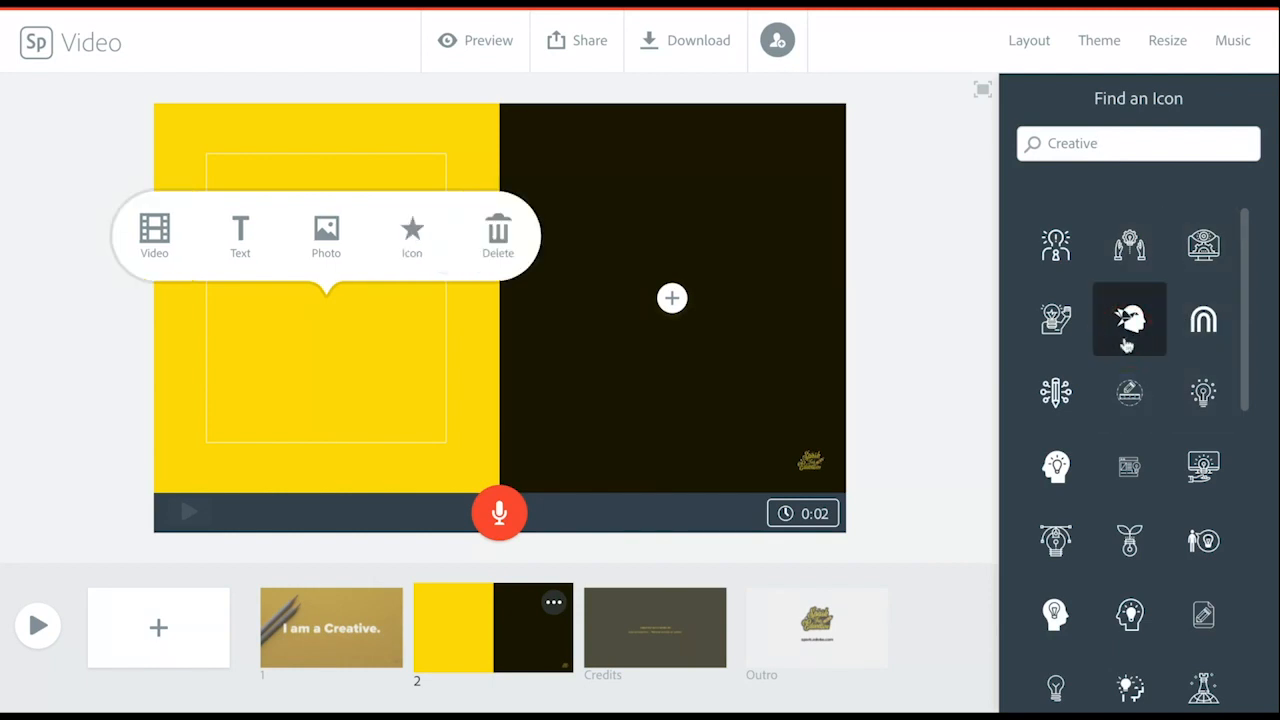
Add the text "Creativity is in my blood." to the dark half of the second slide.
text(Crea)
text(tiv)
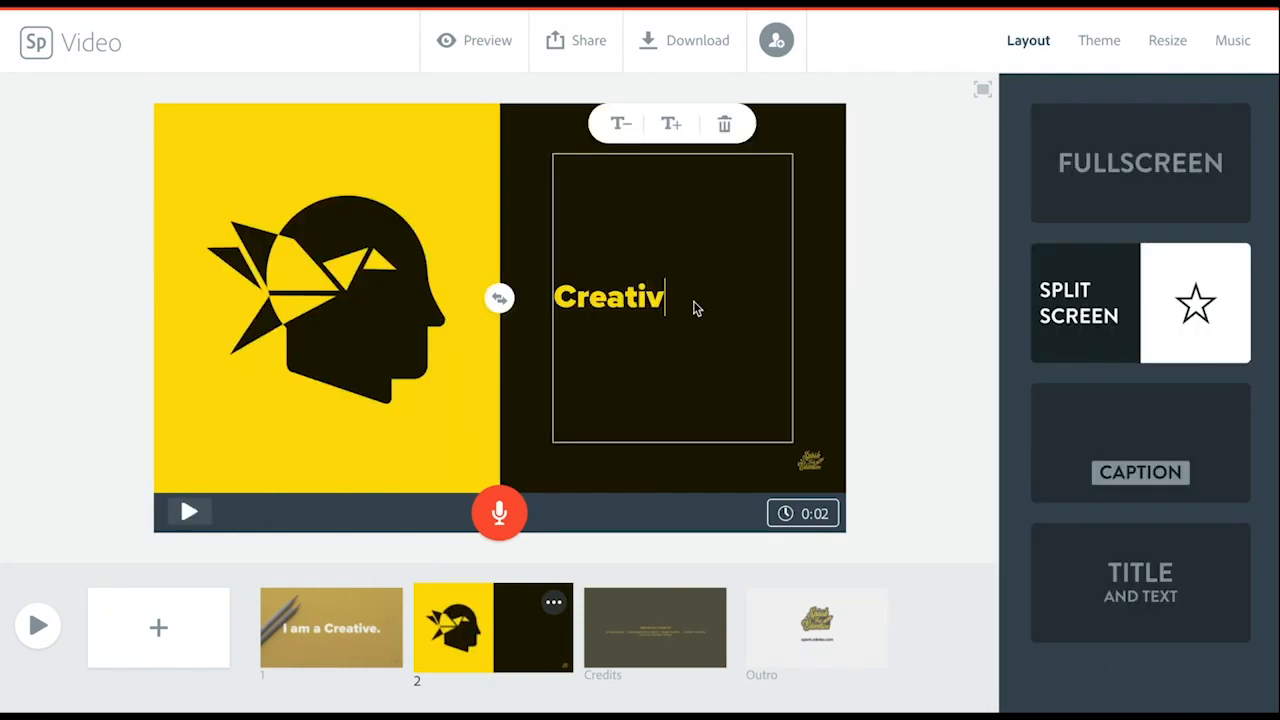
text(ity is in )
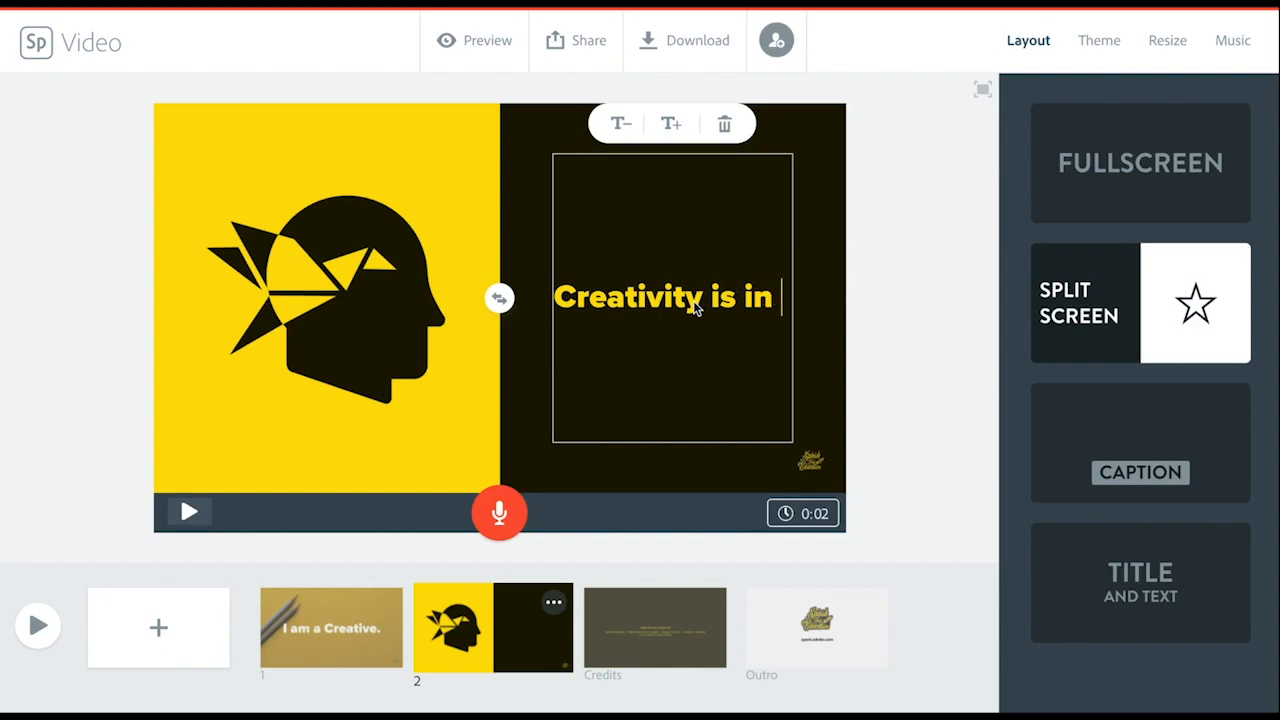
text(my )
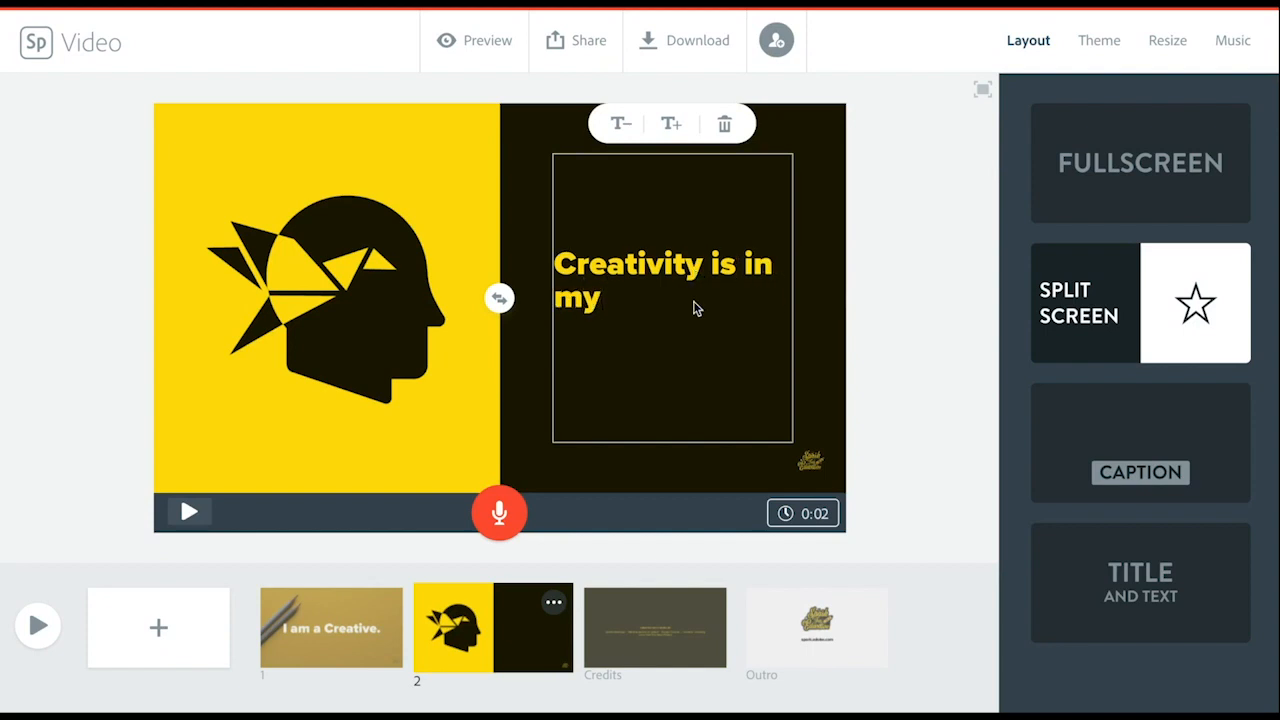
text(blood)
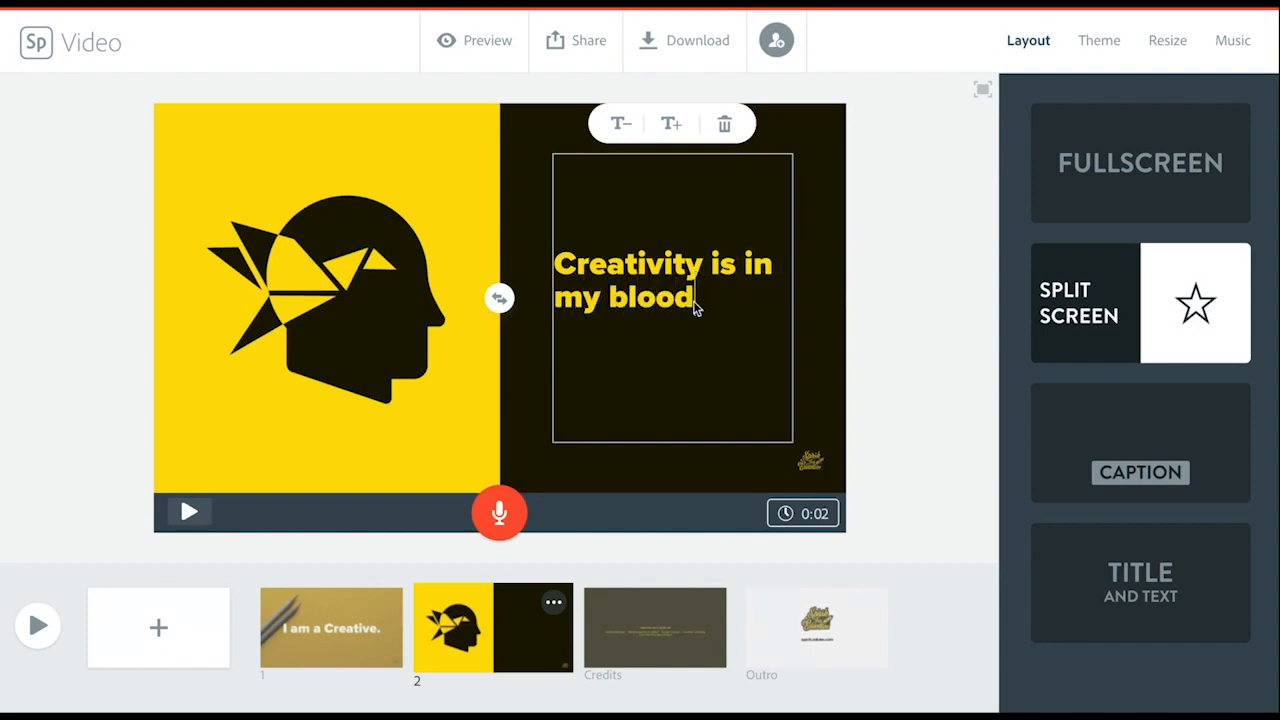
text(.)
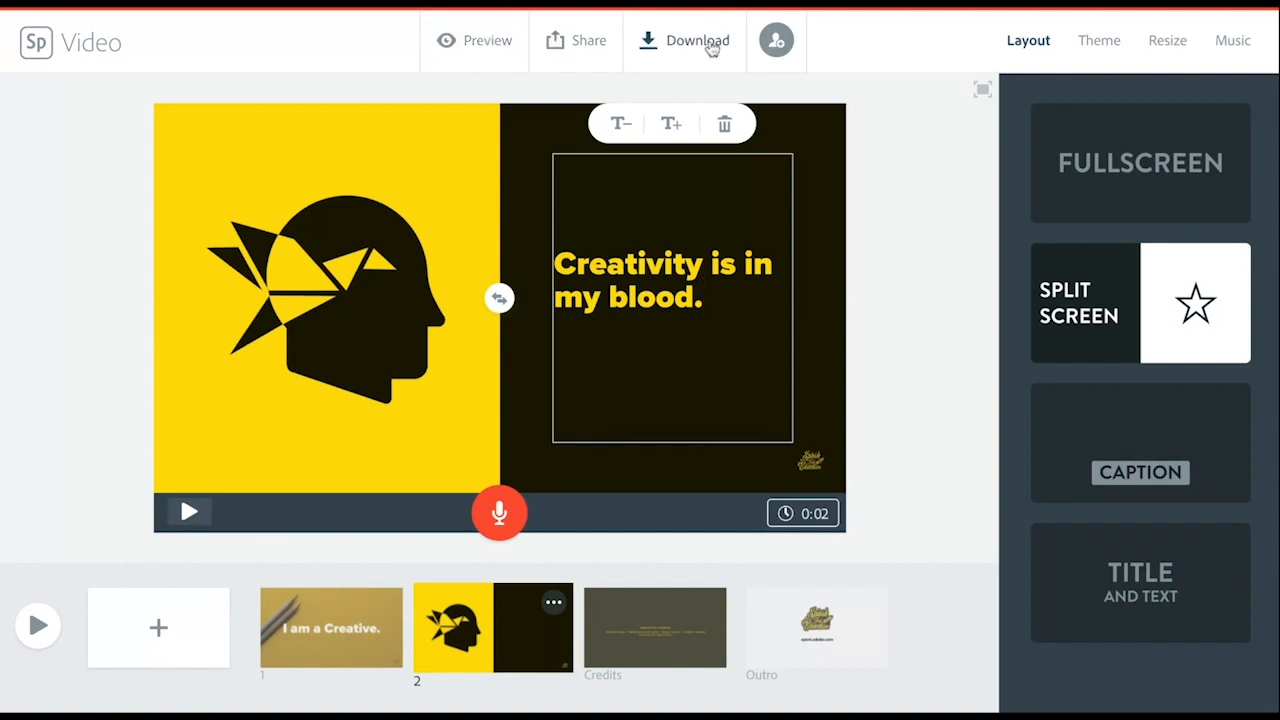
Publish the video under the Education category and create its shareable link.
click(578, 40)
click(552, 92)
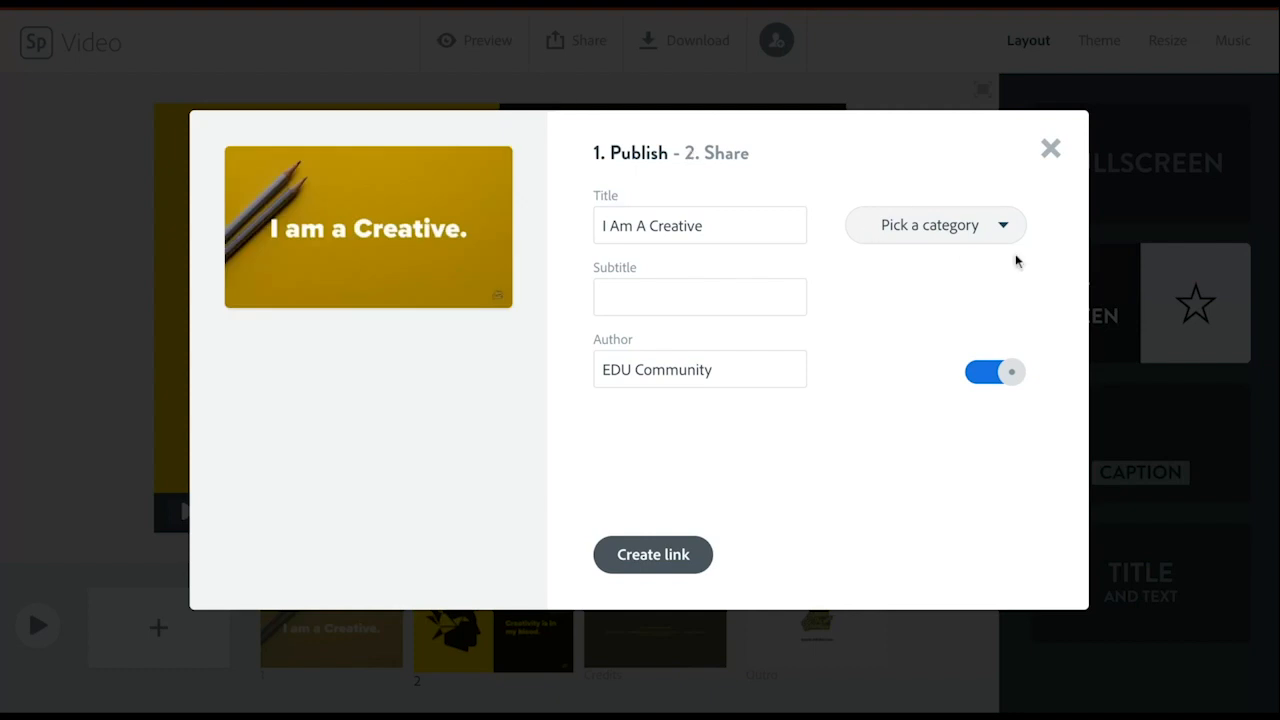
click(1001, 228)
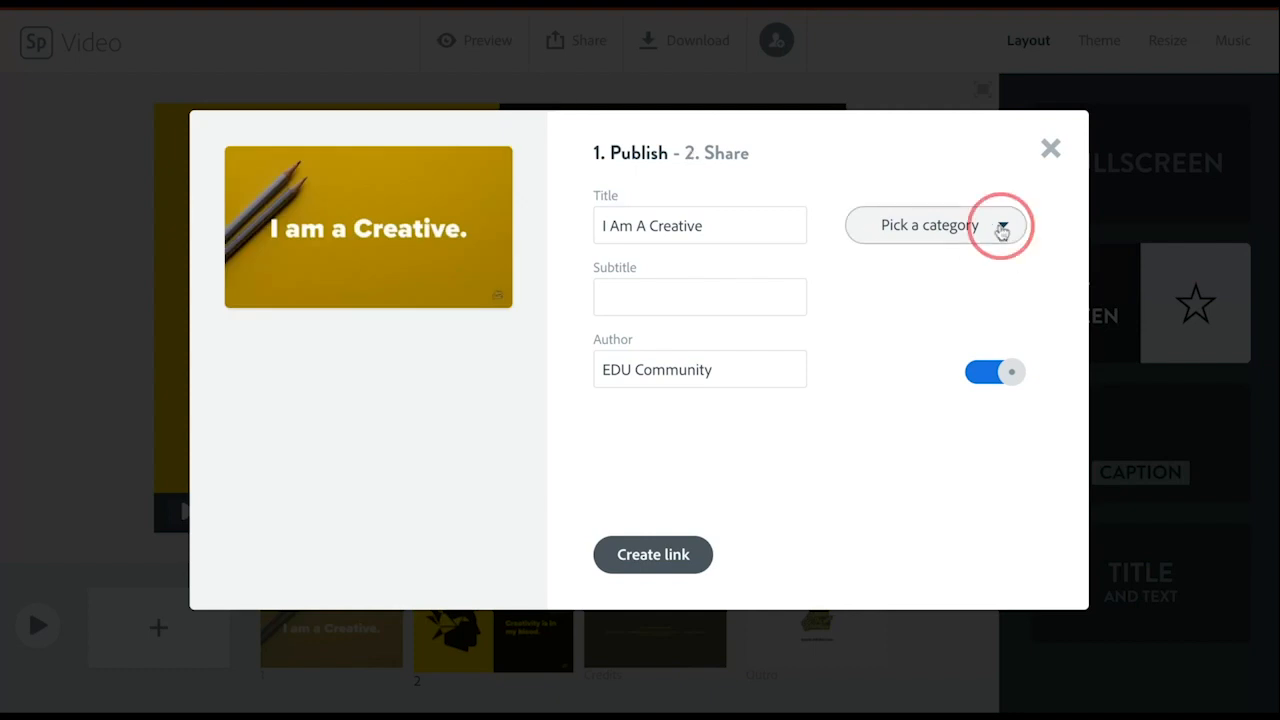
click(910, 331)
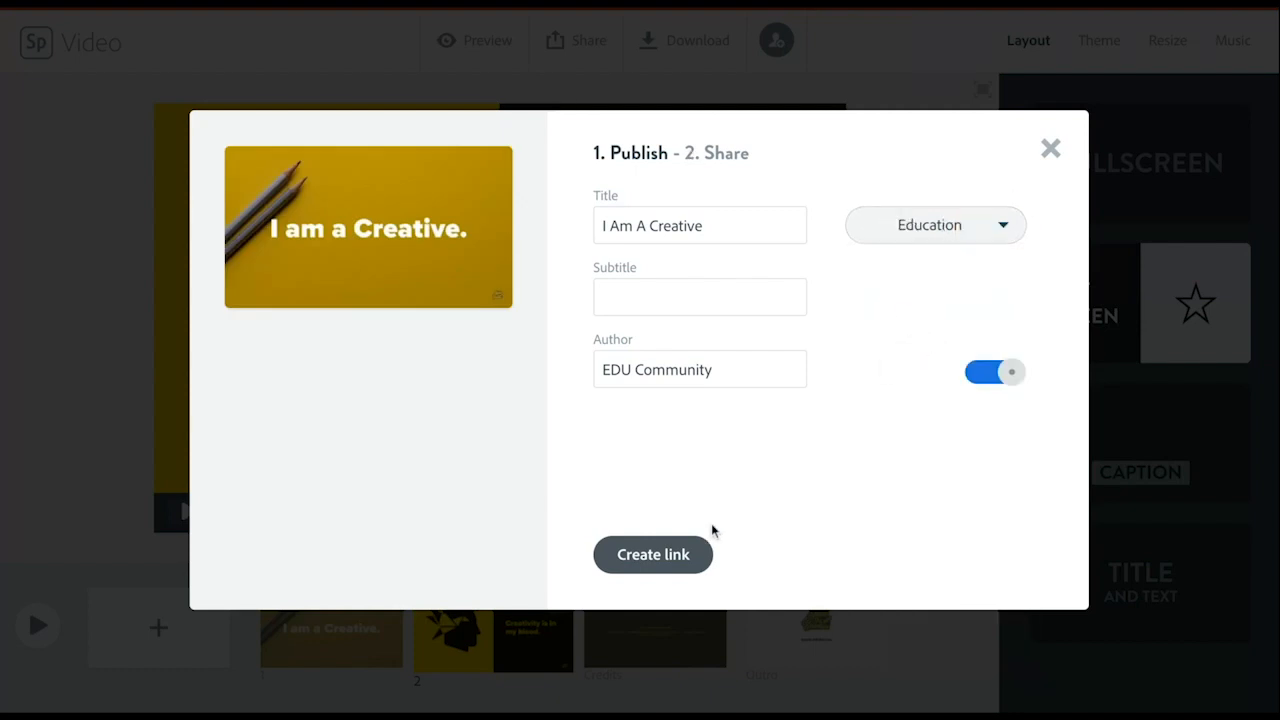
click(682, 567)
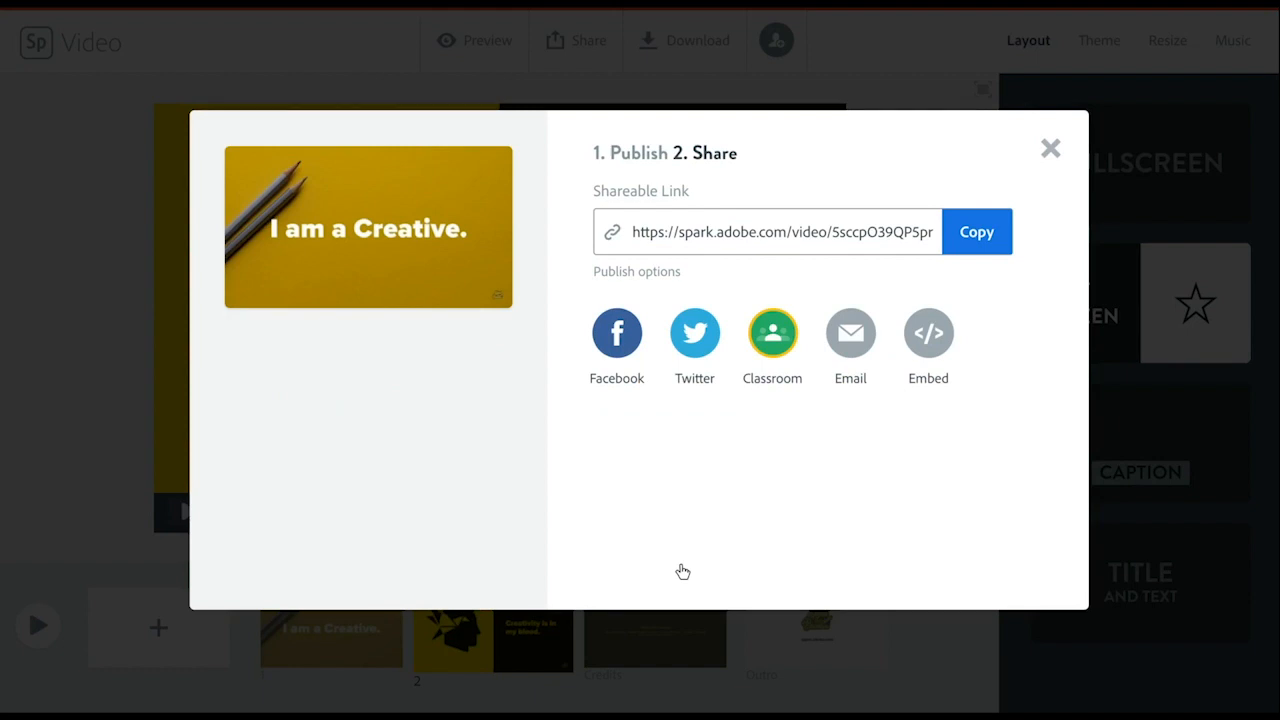
Copy the video's shareable link, then request a download of the video.
click(995, 234)
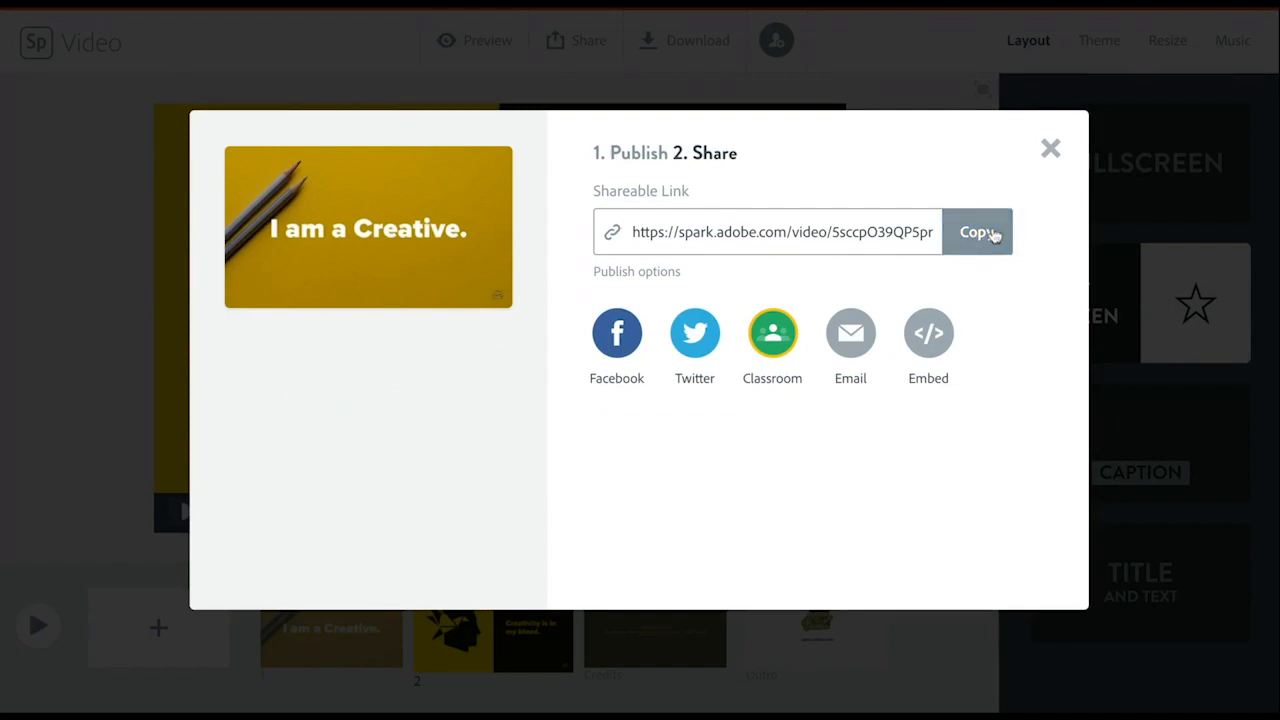
click(994, 234)
click(1051, 148)
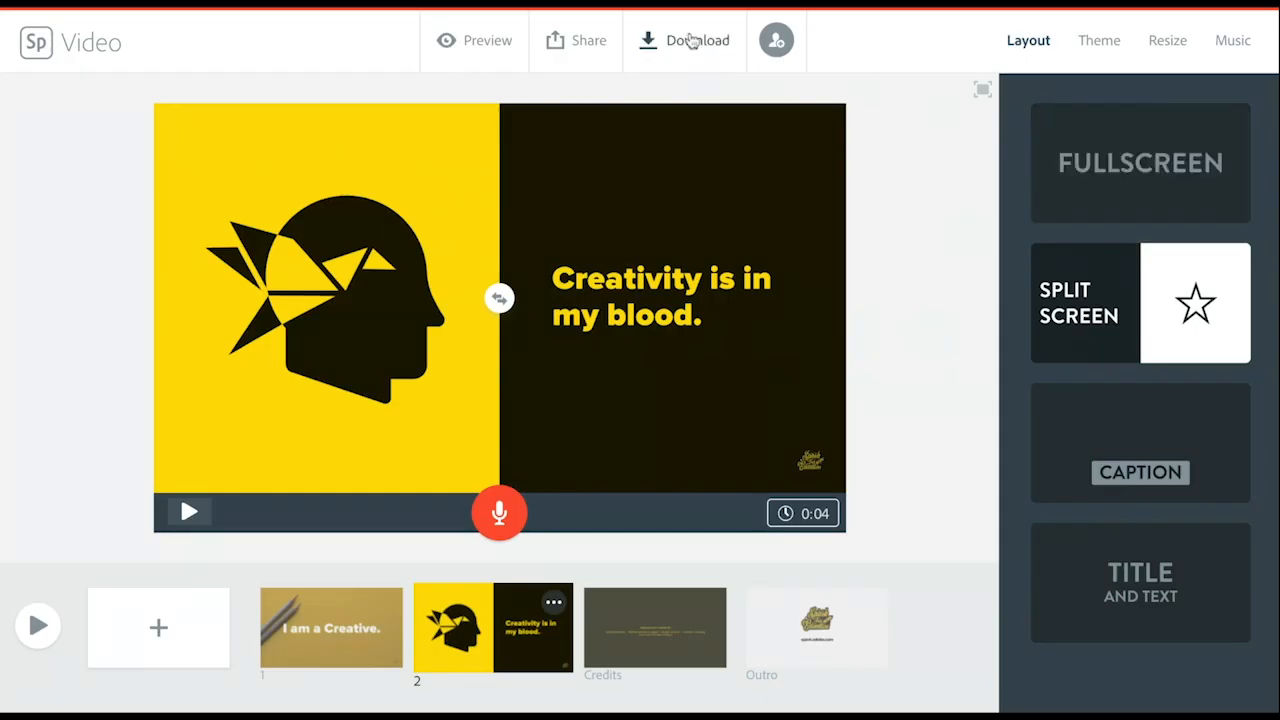
click(690, 40)
click(1051, 149)
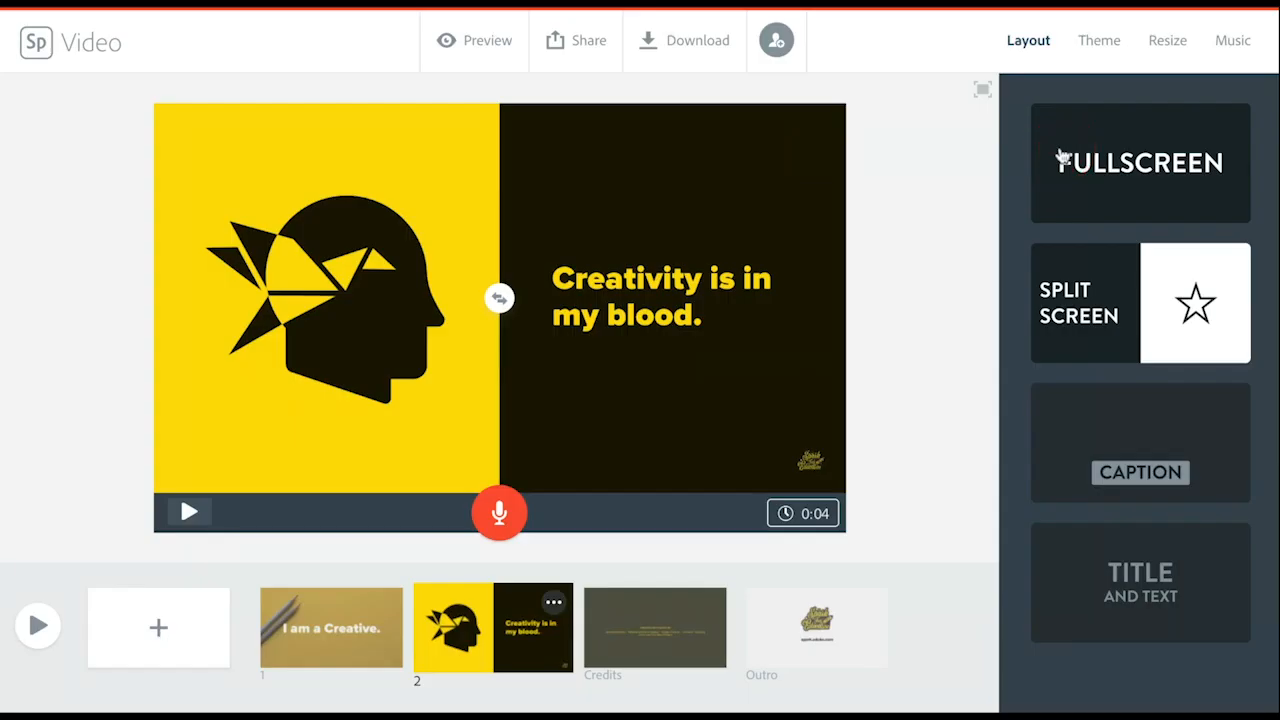